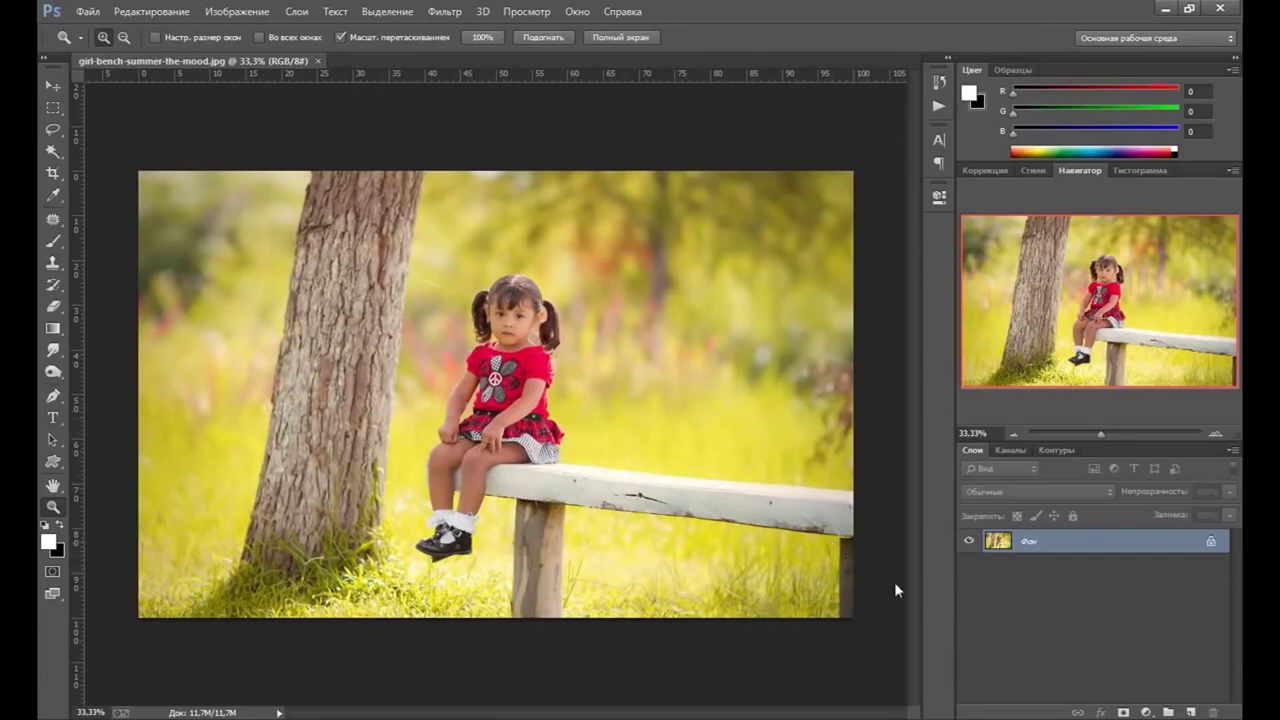
- Add a new layer 'Слой 1', fill it with pure black, and give it a white layer mask
click(1190, 712)
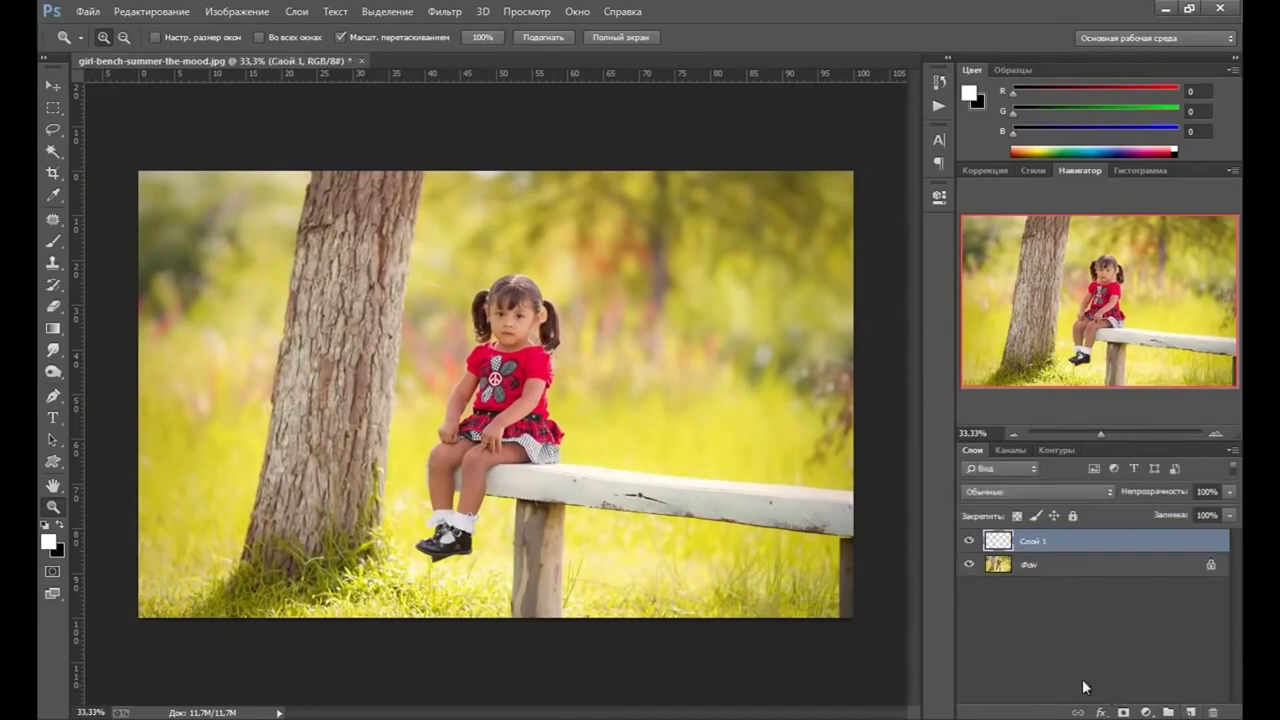
click(50, 543)
click(736, 464)
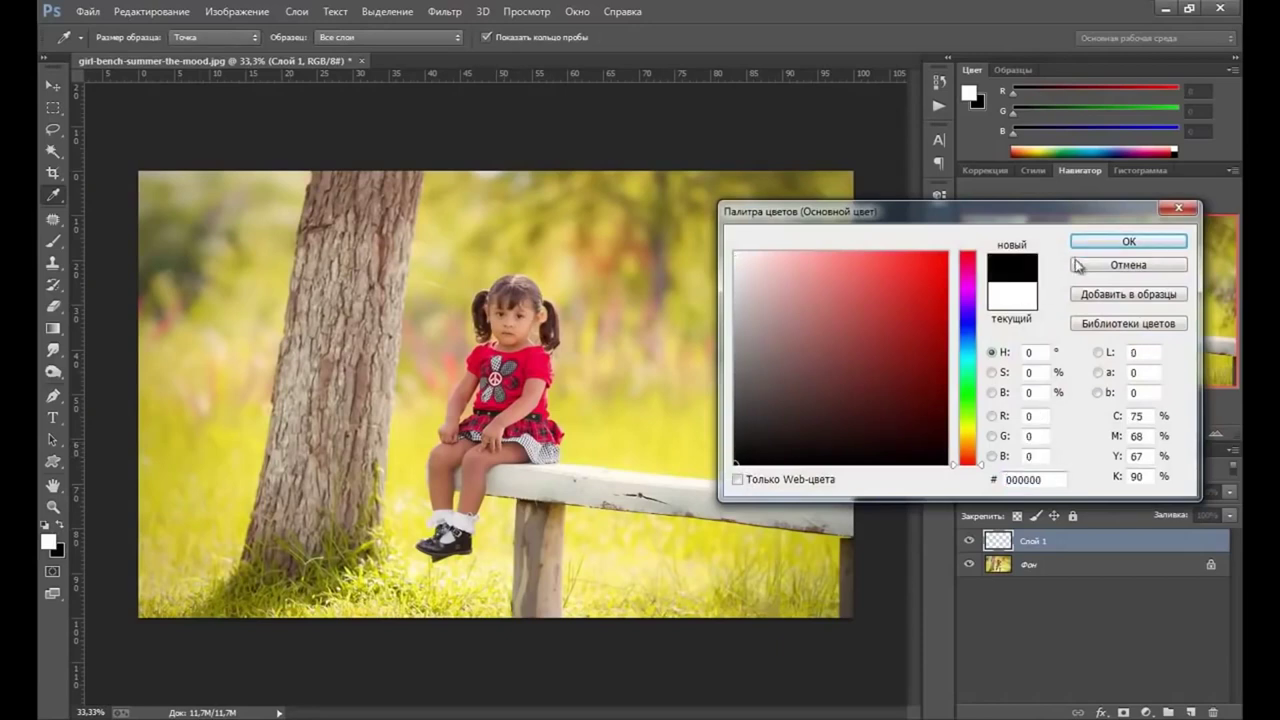
click(1110, 242)
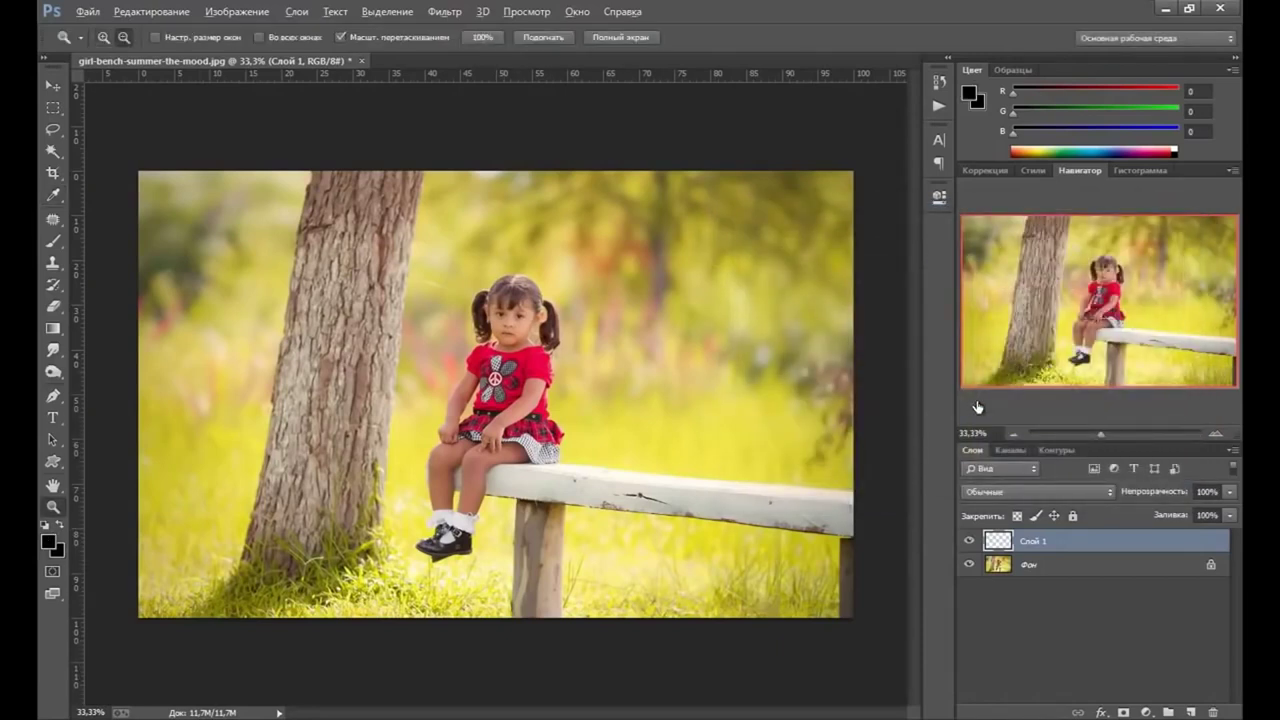
key(alt+BackSpace)
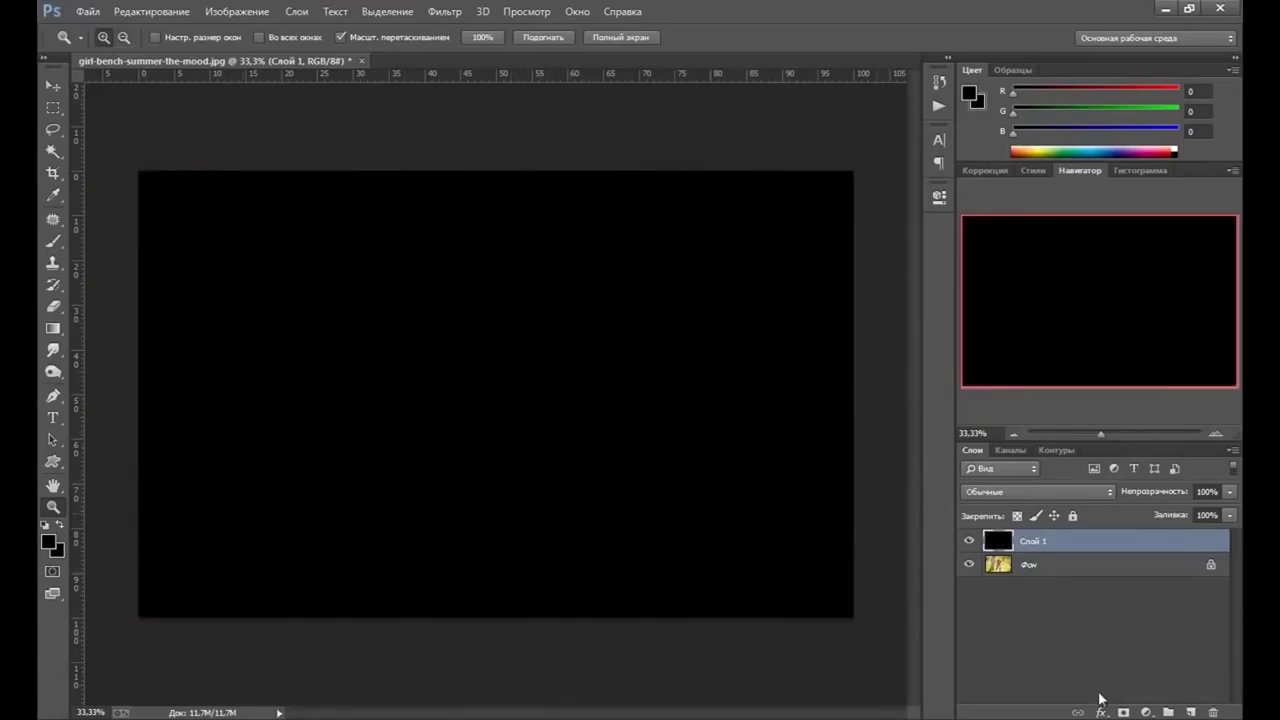
click(1123, 712)
key(x)
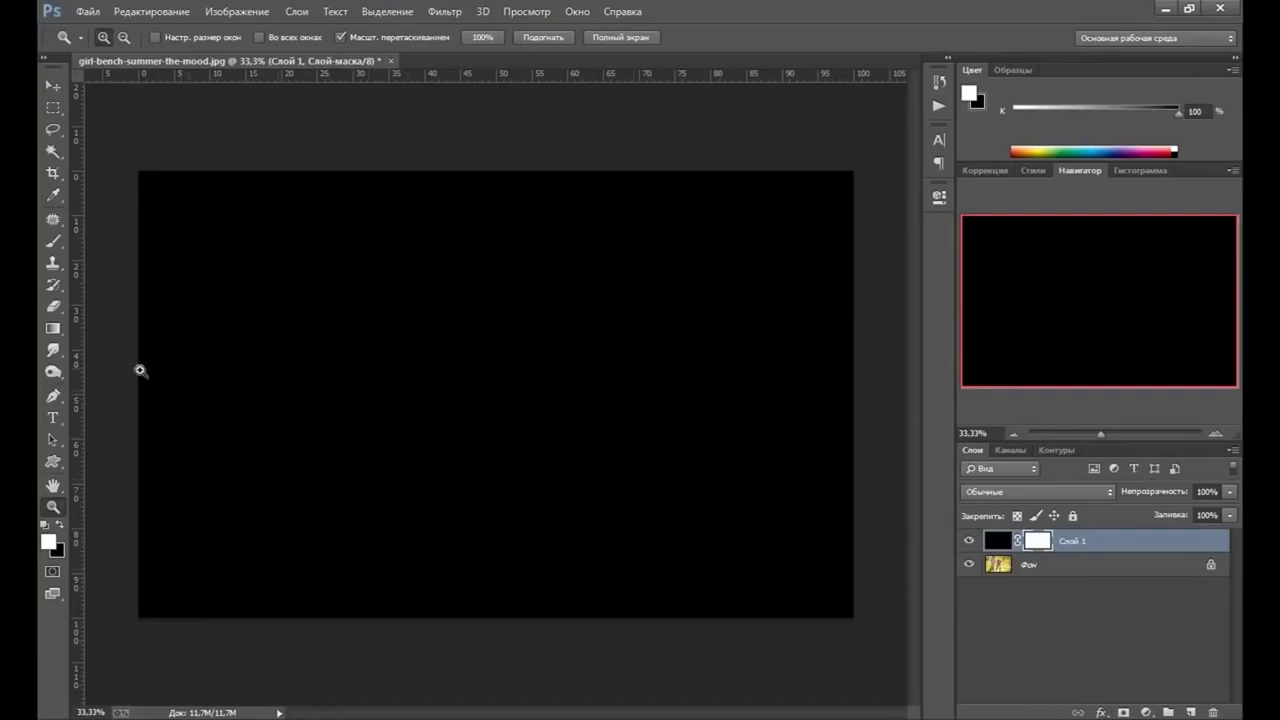
- Drag a radial gradient on the mask from the girl toward the top-right corner, redrawing until the edges stay dark
click(53, 331)
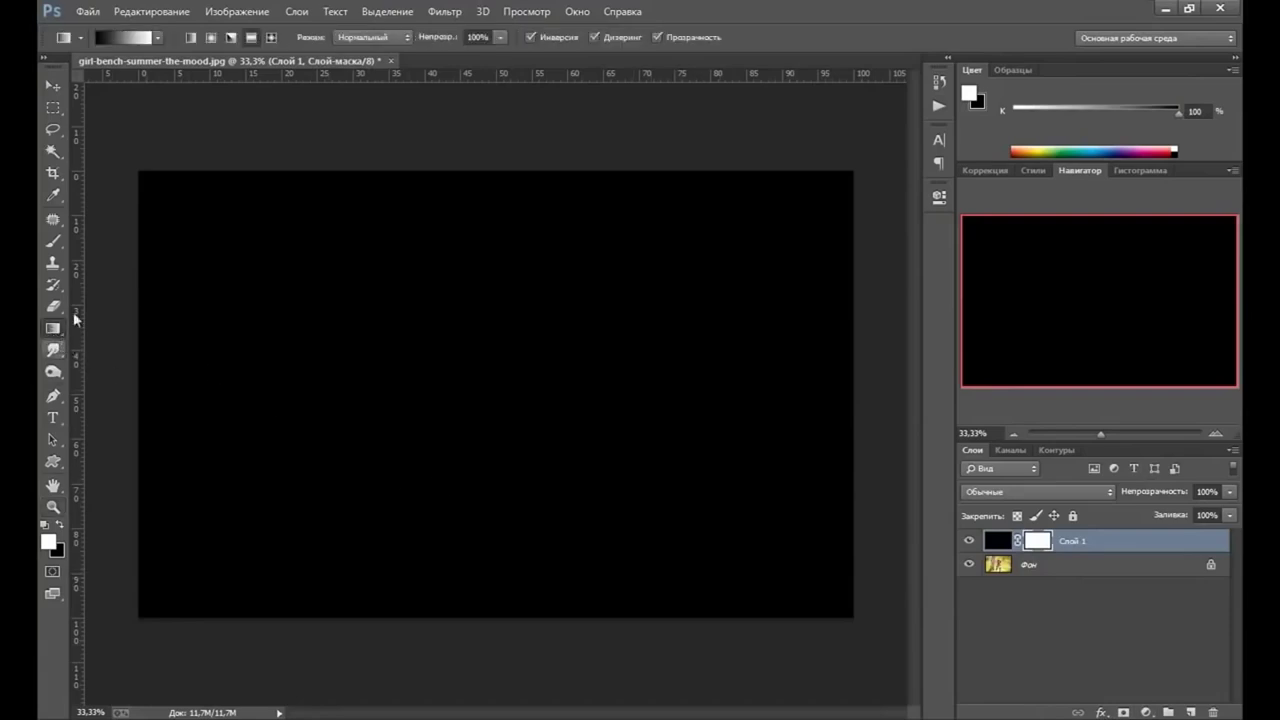
click(210, 38)
drag(469, 400, 843, 188)
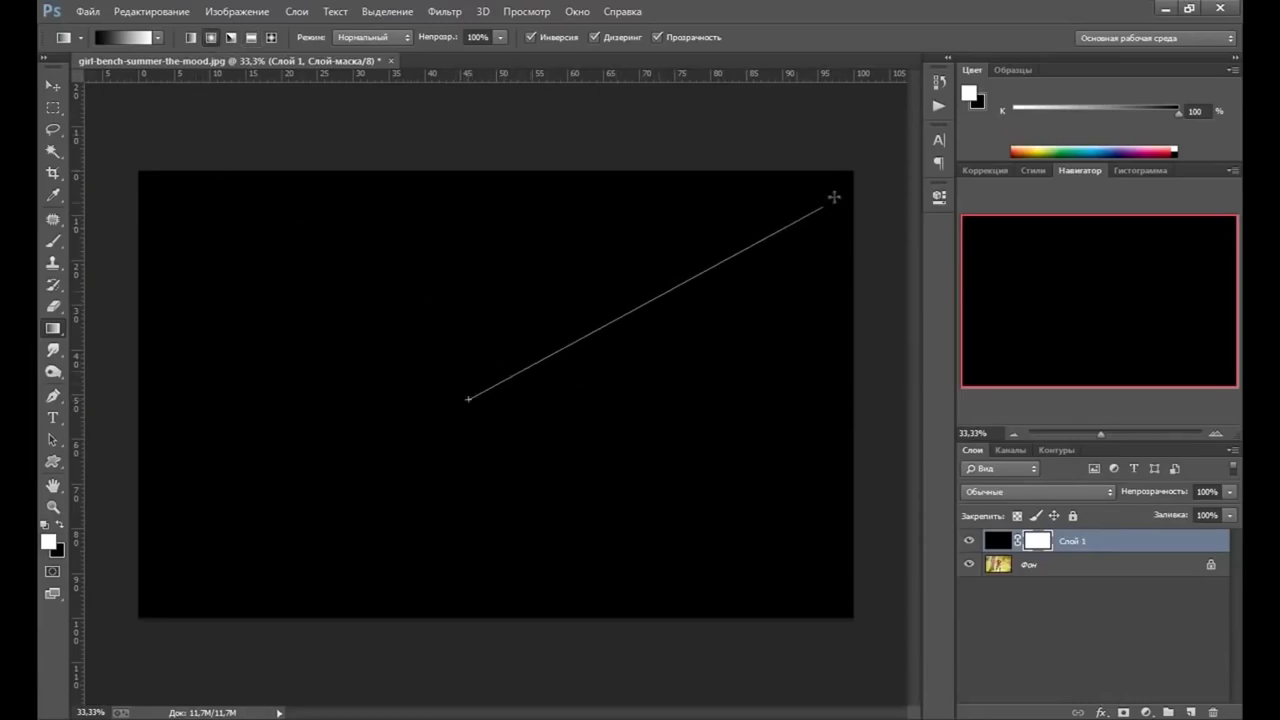
drag(793, 320, 843, 188)
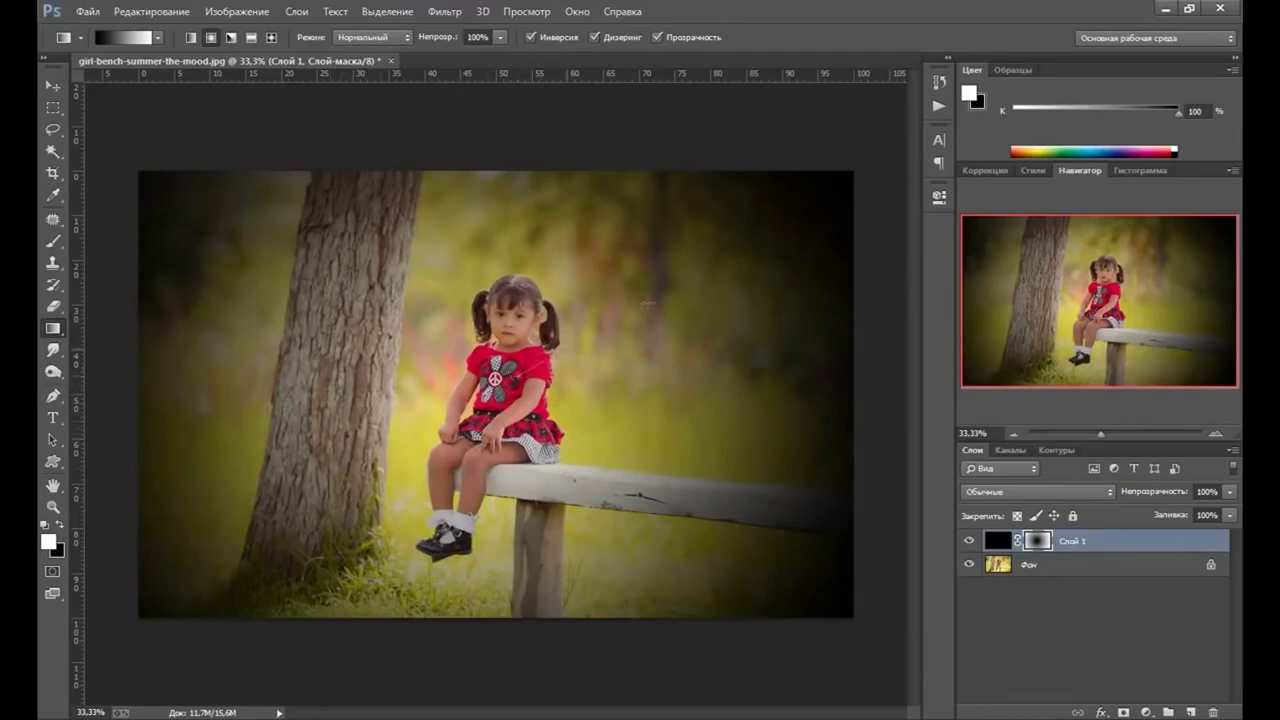
drag(645, 302, 778, 233)
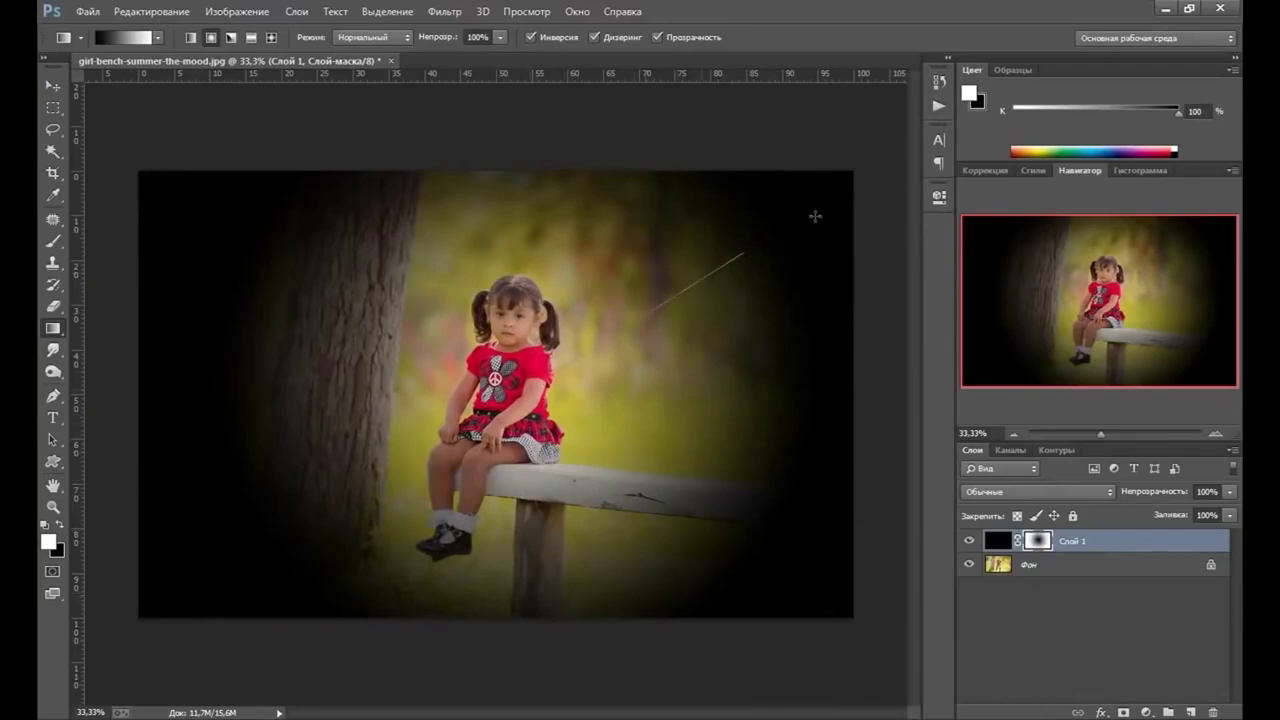
drag(659, 294, 868, 168)
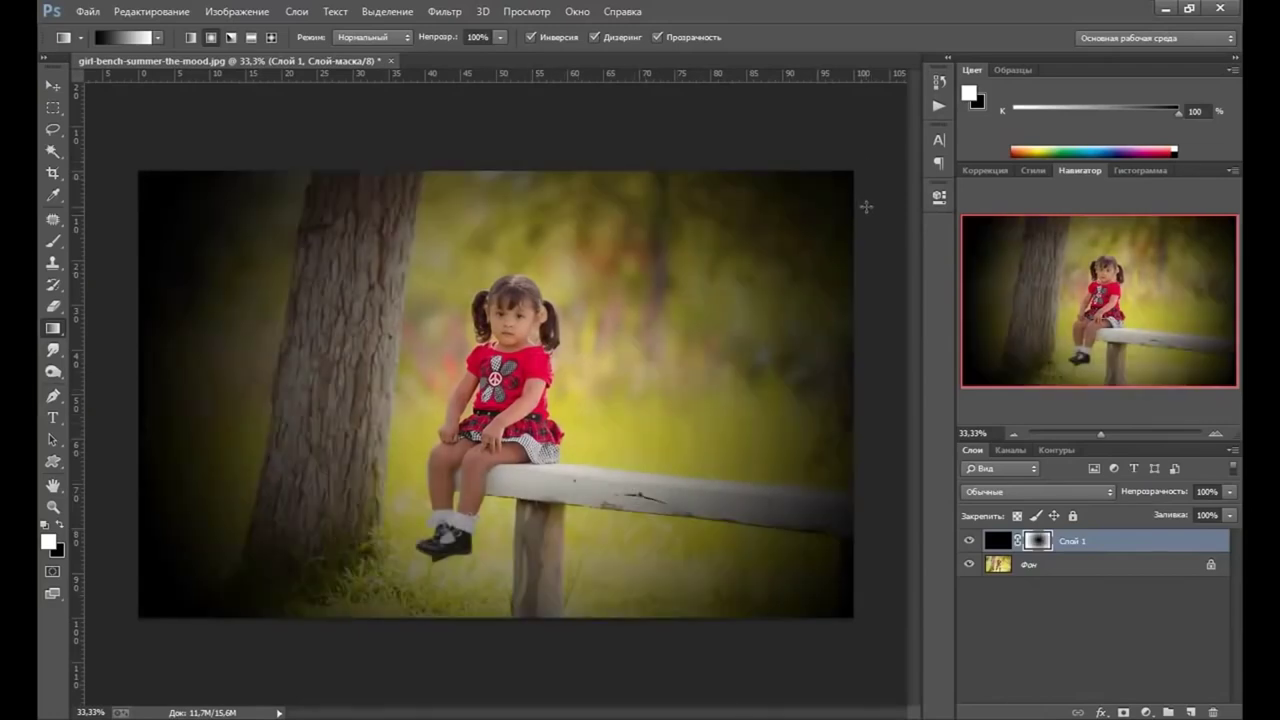
drag(706, 265, 866, 163)
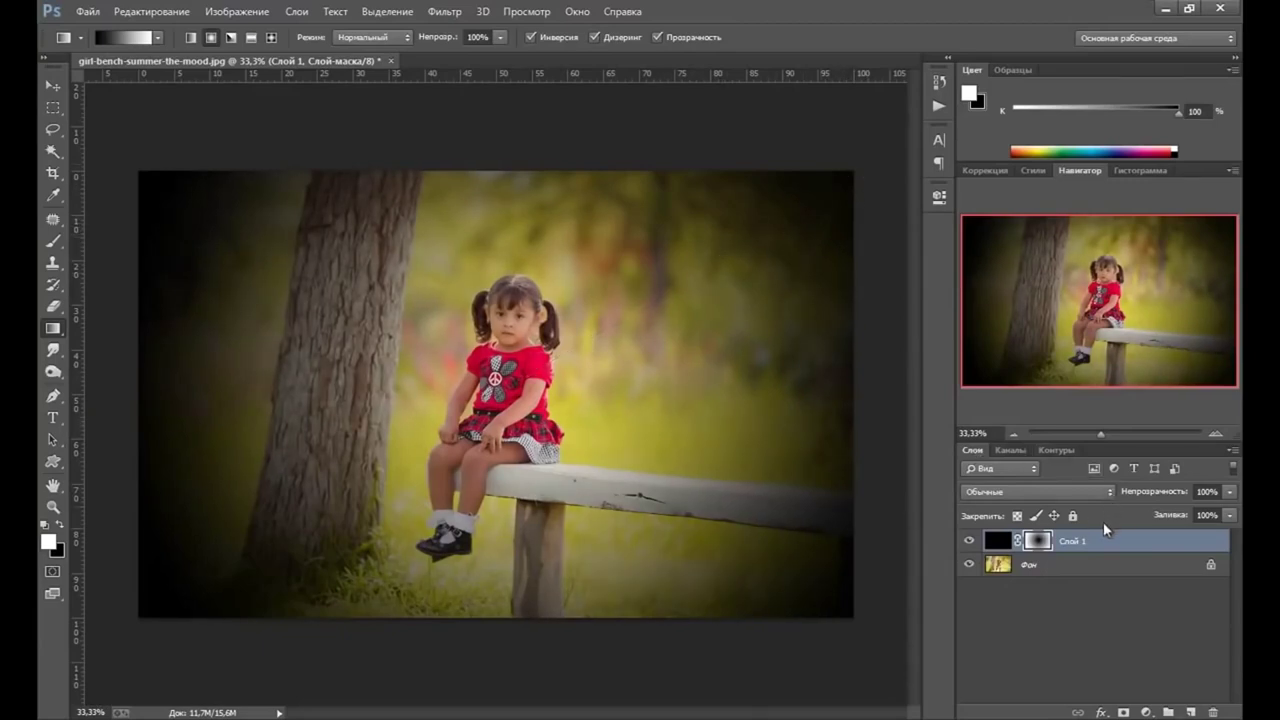
- Lower the black layer's opacity to 80%
click(1231, 498)
drag(1228, 511, 1215, 512)
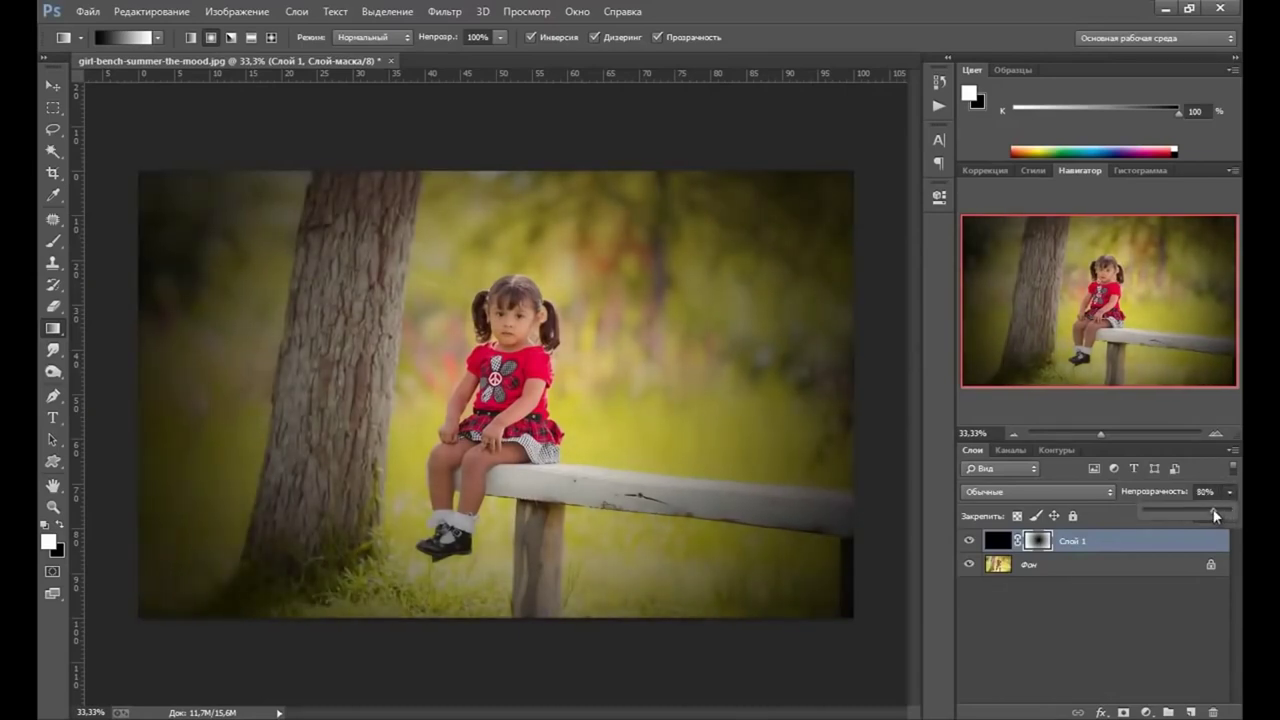
click(975, 543)
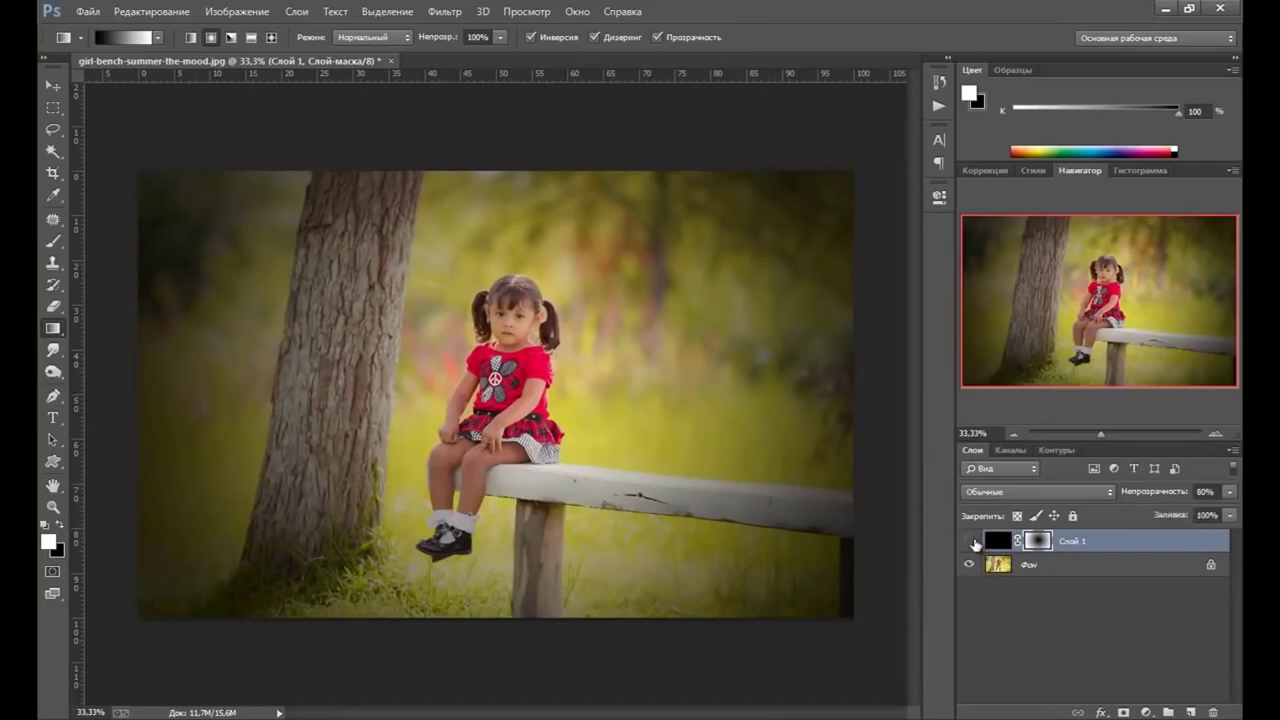
- Toggle the black layer on and off to compare, leave it hidden, and select the Background layer
click(975, 543)
click(975, 543)
click(968, 541)
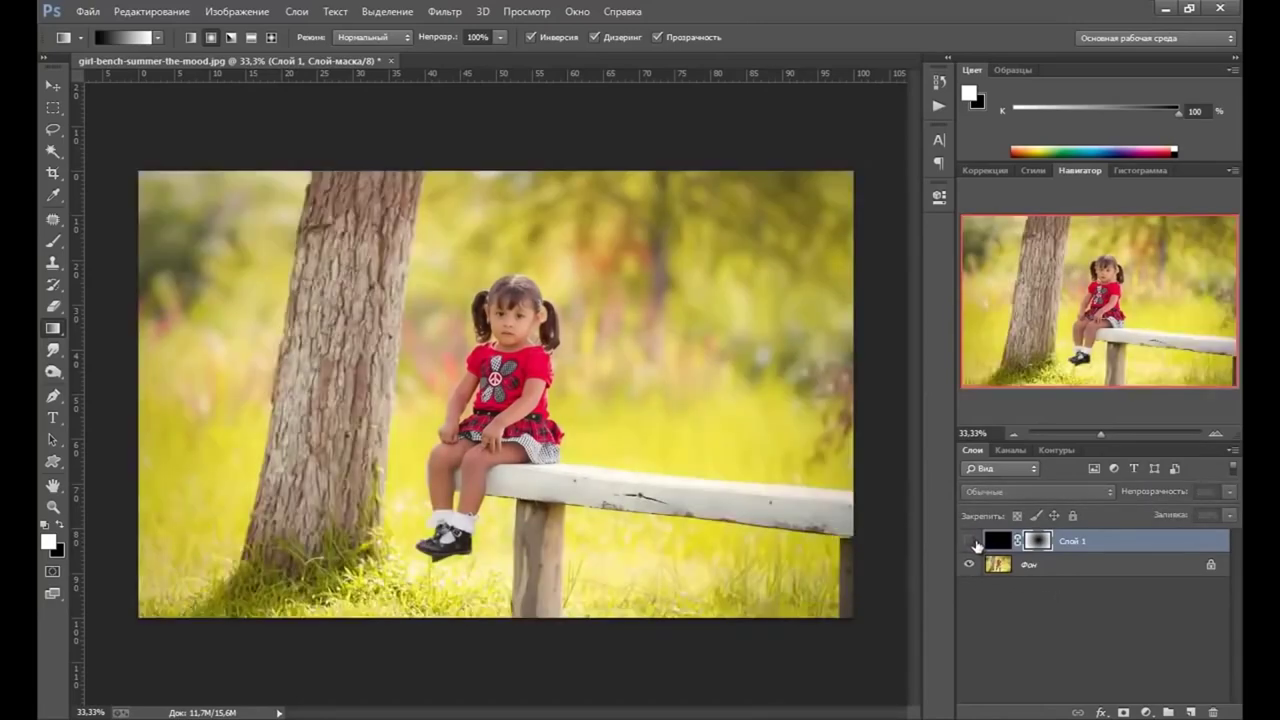
click(968, 541)
click(968, 541)
click(976, 543)
click(976, 543)
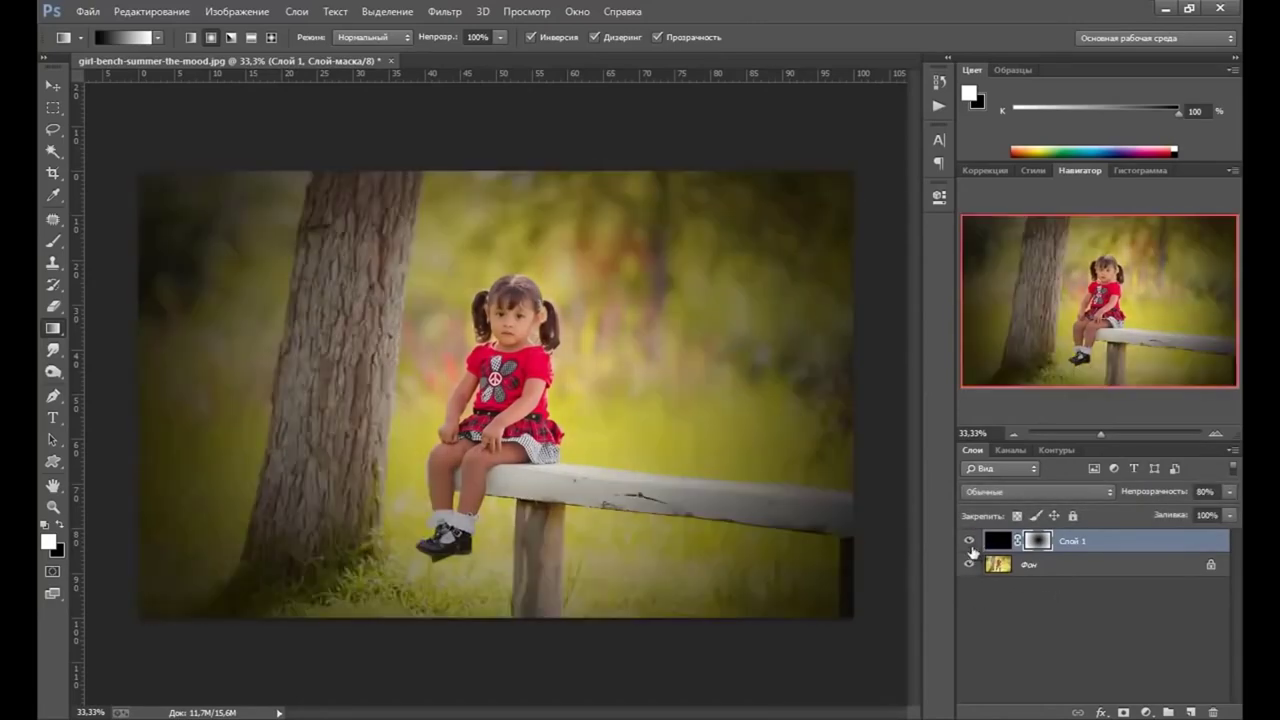
click(1000, 566)
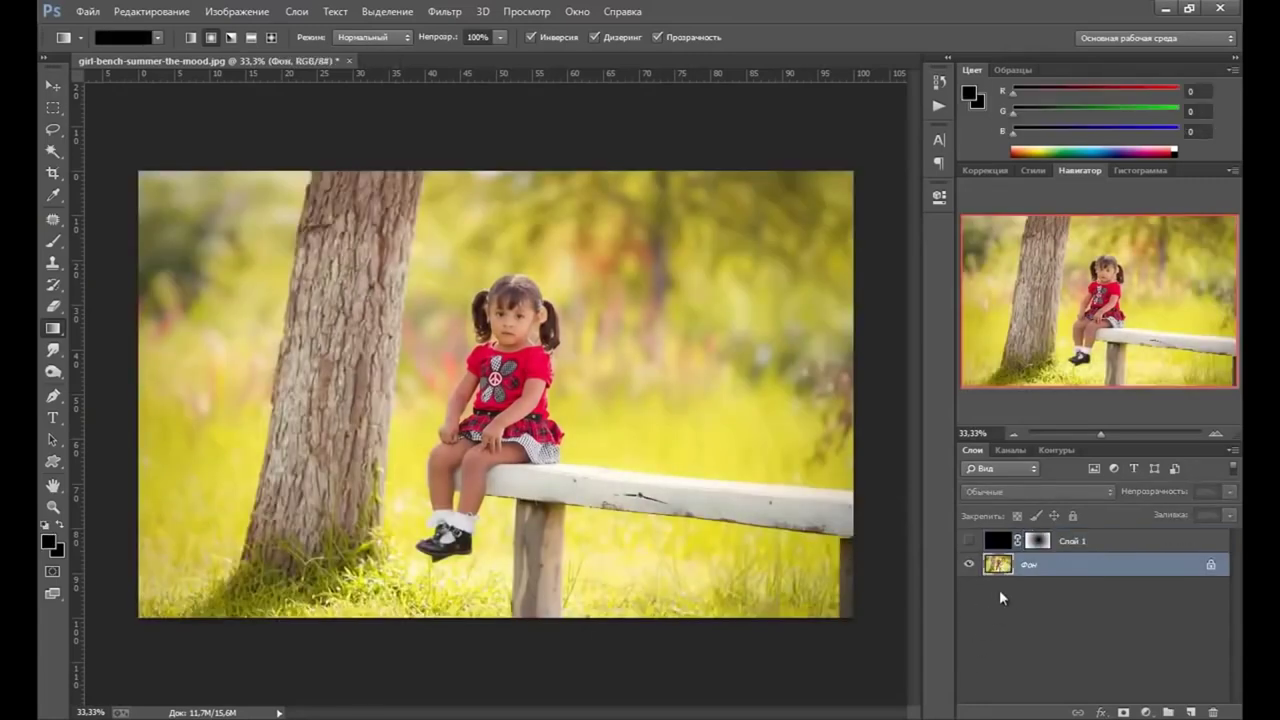
- Add a Curves adjustment layer with its midpoint at 119/57 and its top point lowered to output 158
click(1141, 711)
click(1068, 447)
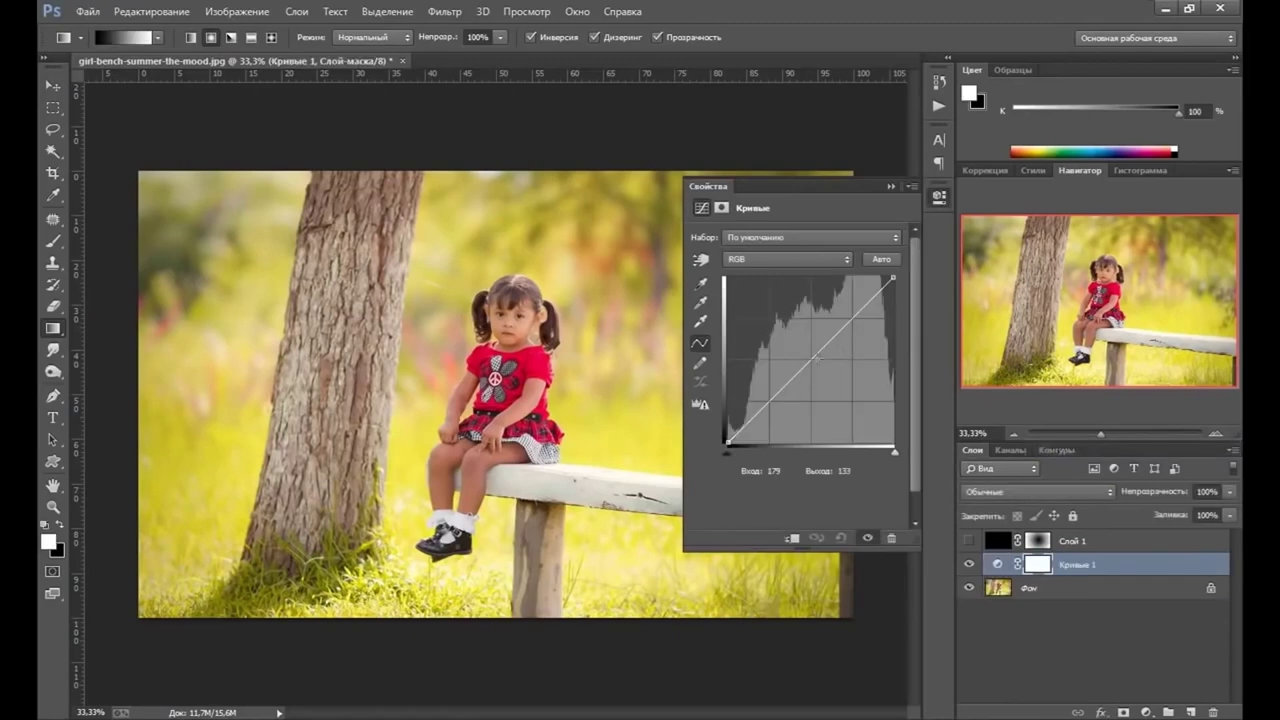
drag(891, 284, 892, 309)
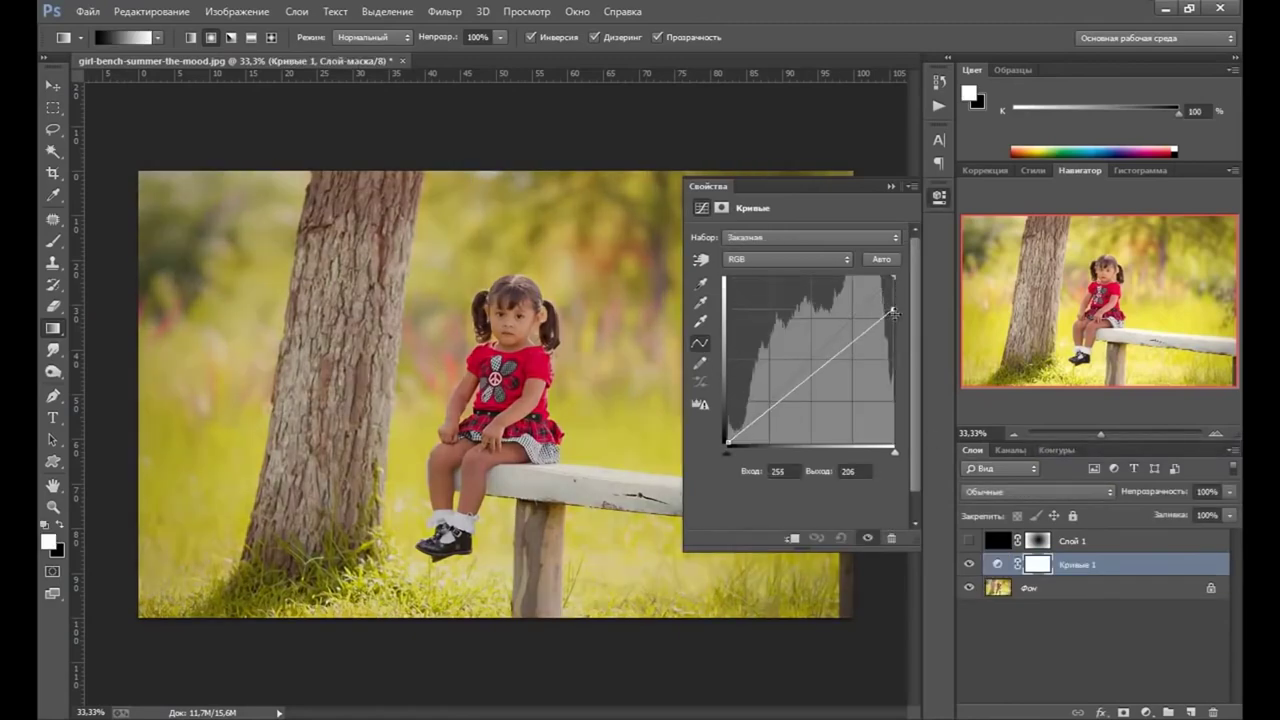
drag(808, 376, 806, 402)
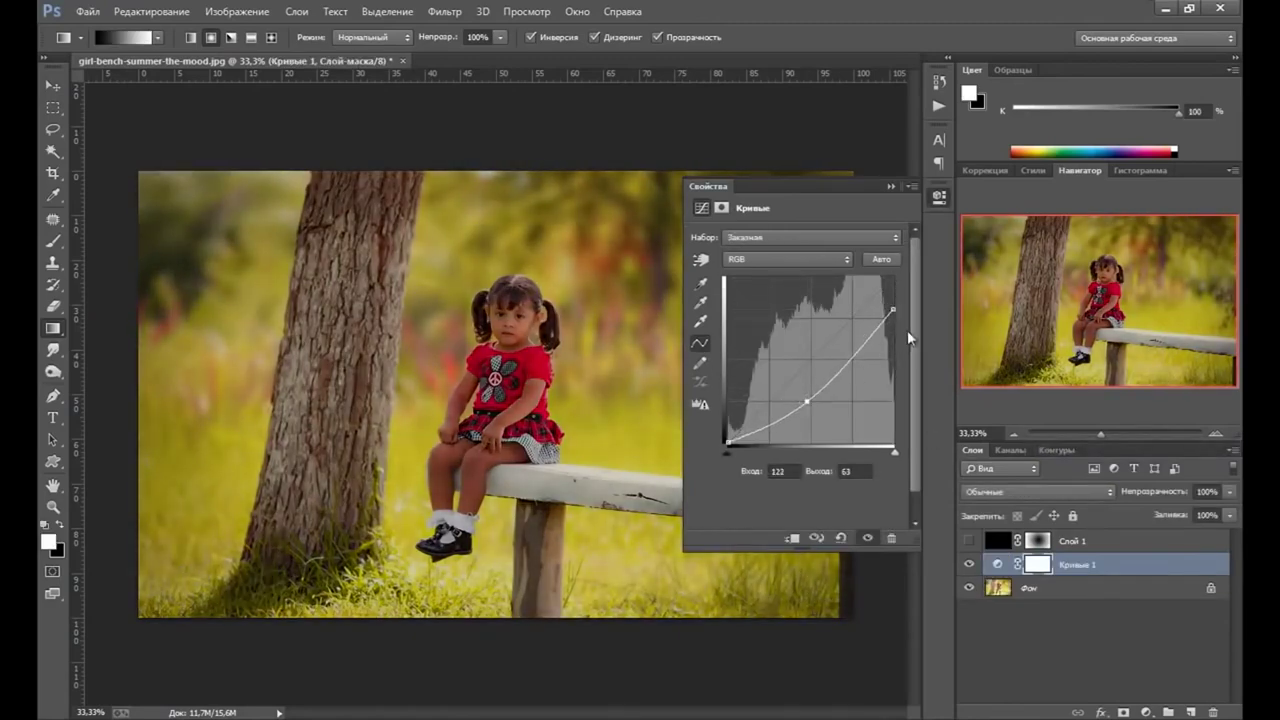
drag(893, 309, 894, 323)
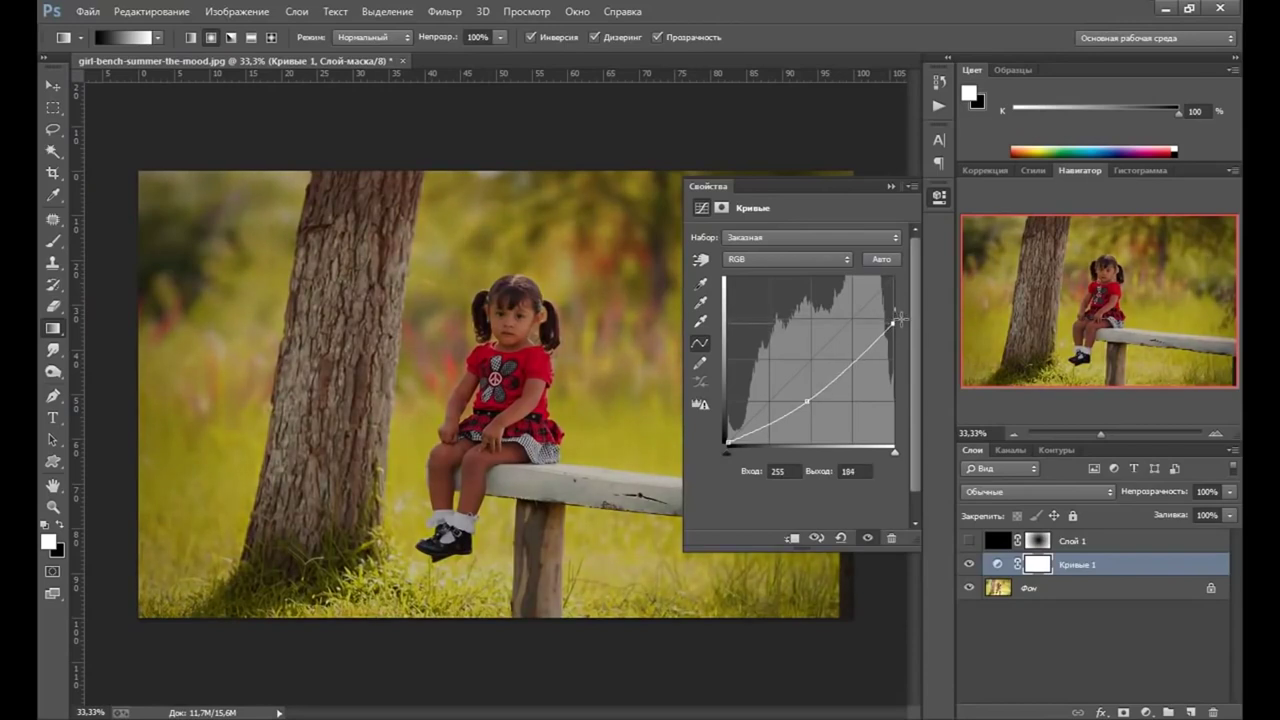
drag(807, 401, 806, 405)
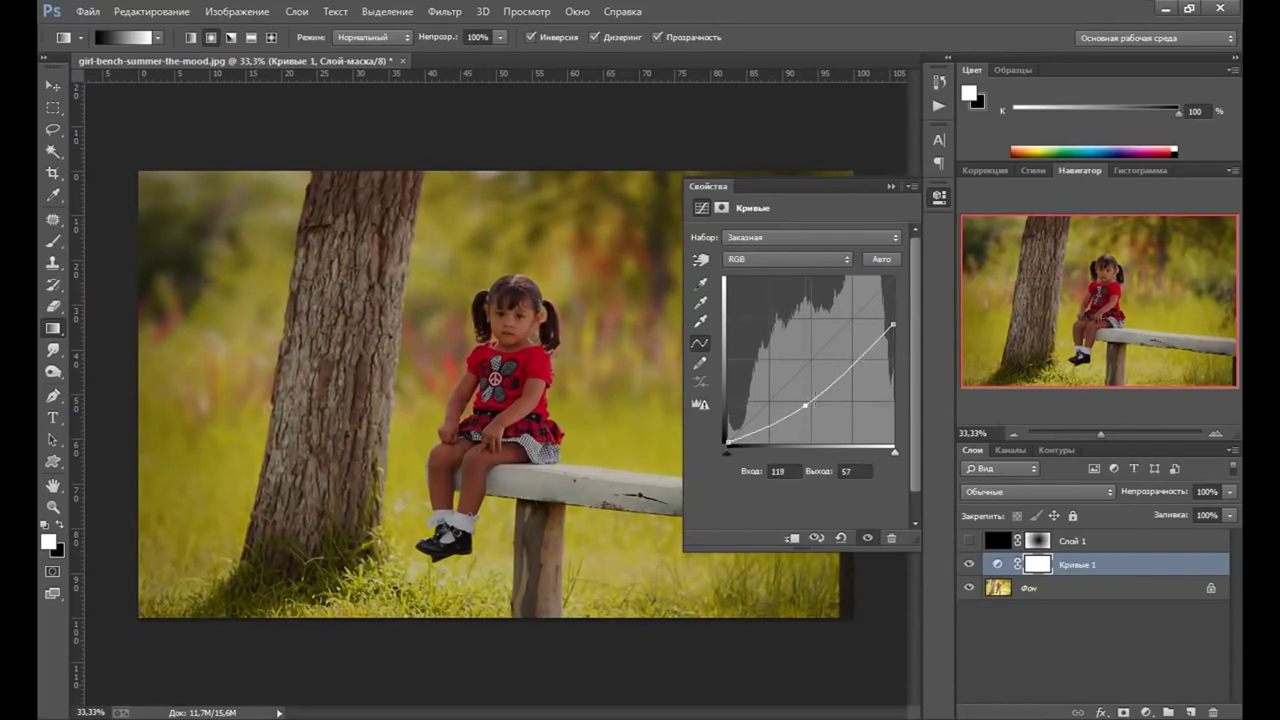
drag(893, 324, 894, 342)
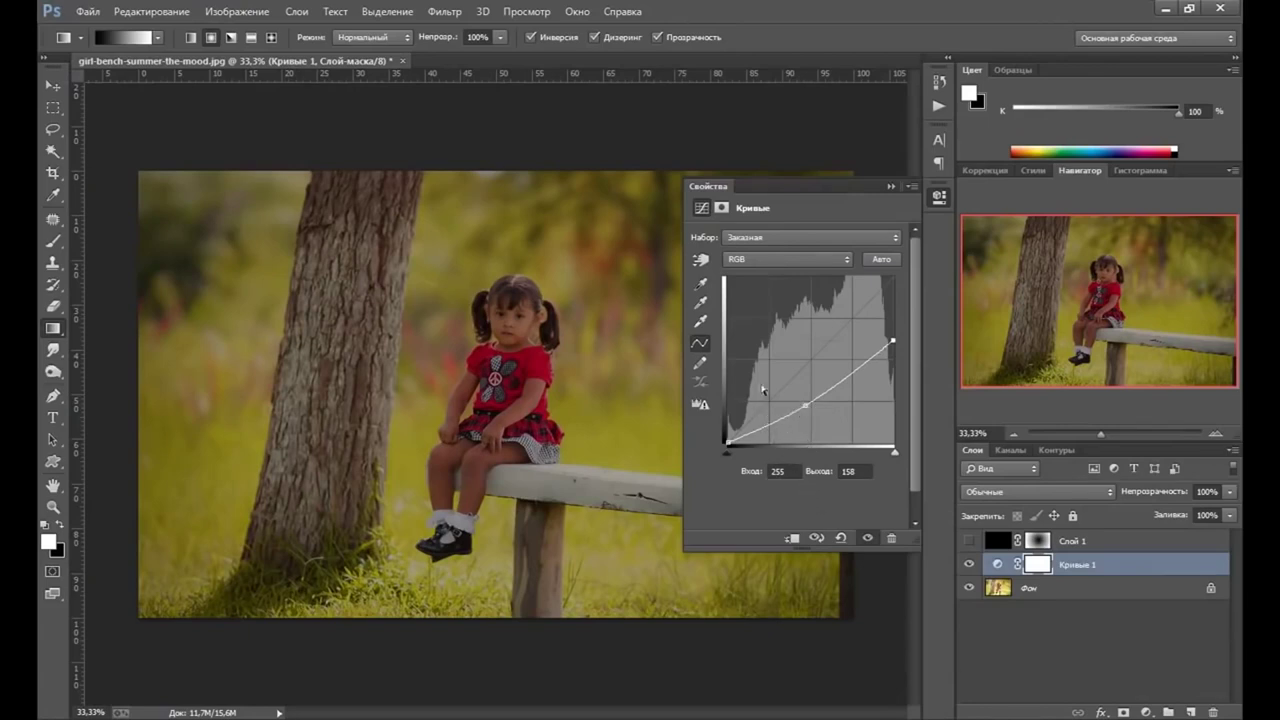
click(890, 187)
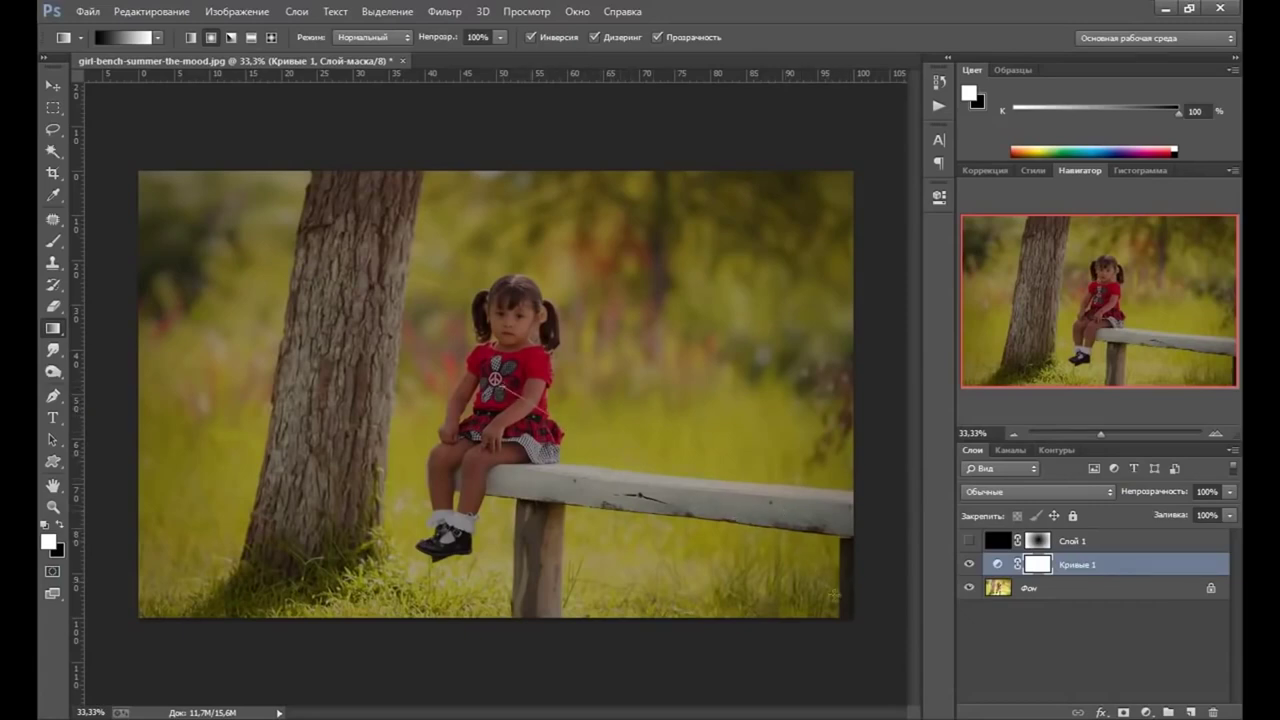
- Draw a radial gradient on the Кривые 1 mask and swap between the Curves and black-layer vignettes to compare
drag(836, 592, 842, 606)
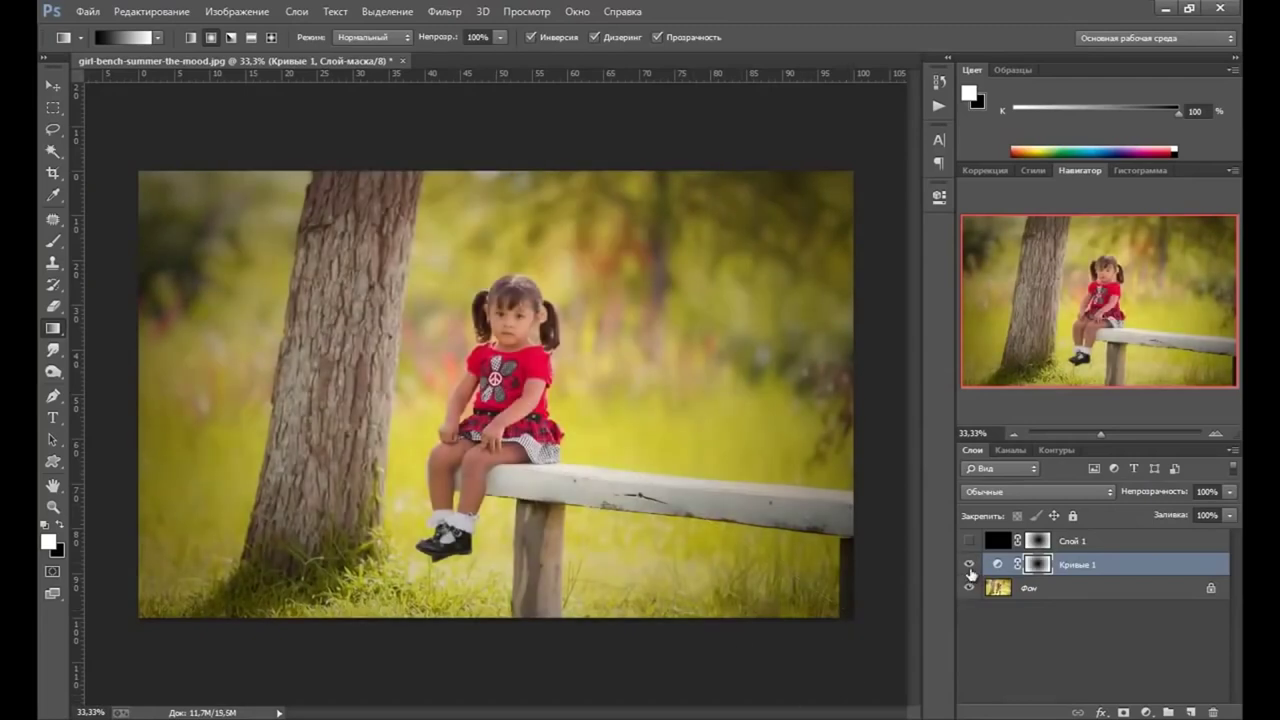
click(968, 564)
click(968, 564)
click(969, 567)
click(969, 541)
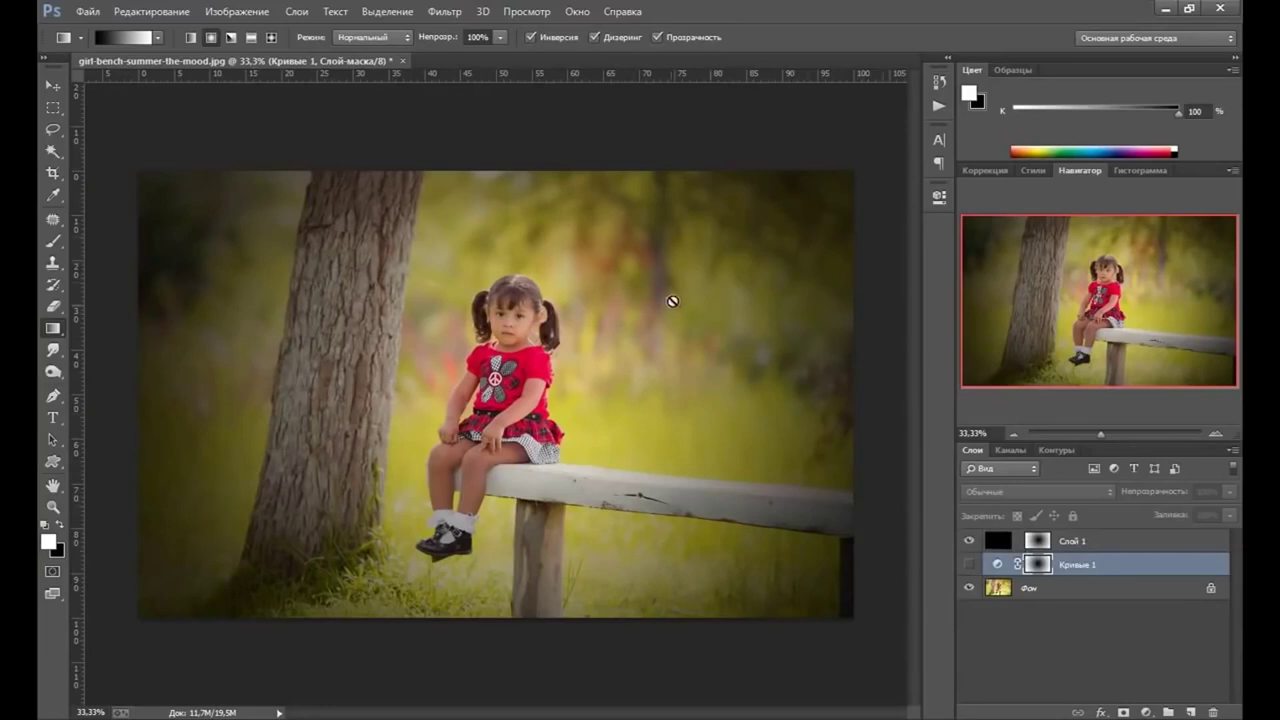
click(970, 540)
click(968, 564)
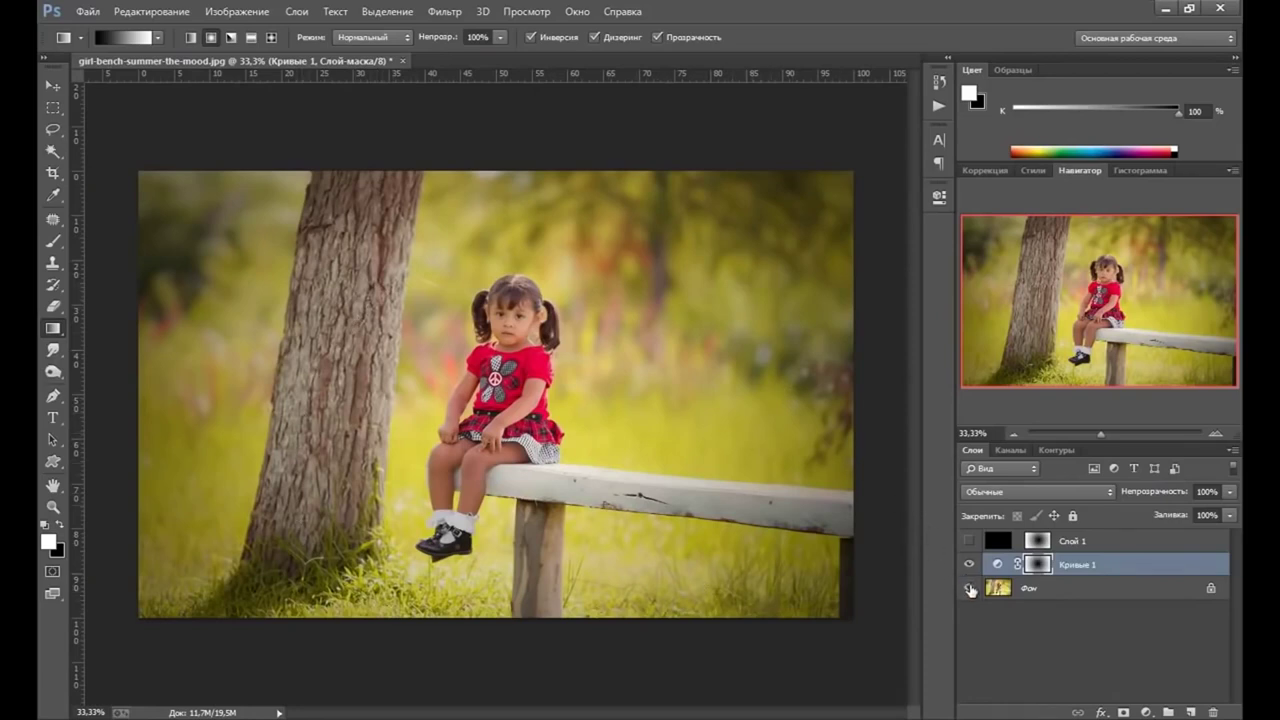
- Toggle Кривые 1 on and off to compare, then leave it hidden and select Фон
click(969, 564)
click(969, 564)
click(970, 566)
click(970, 566)
click(969, 566)
click(1005, 590)
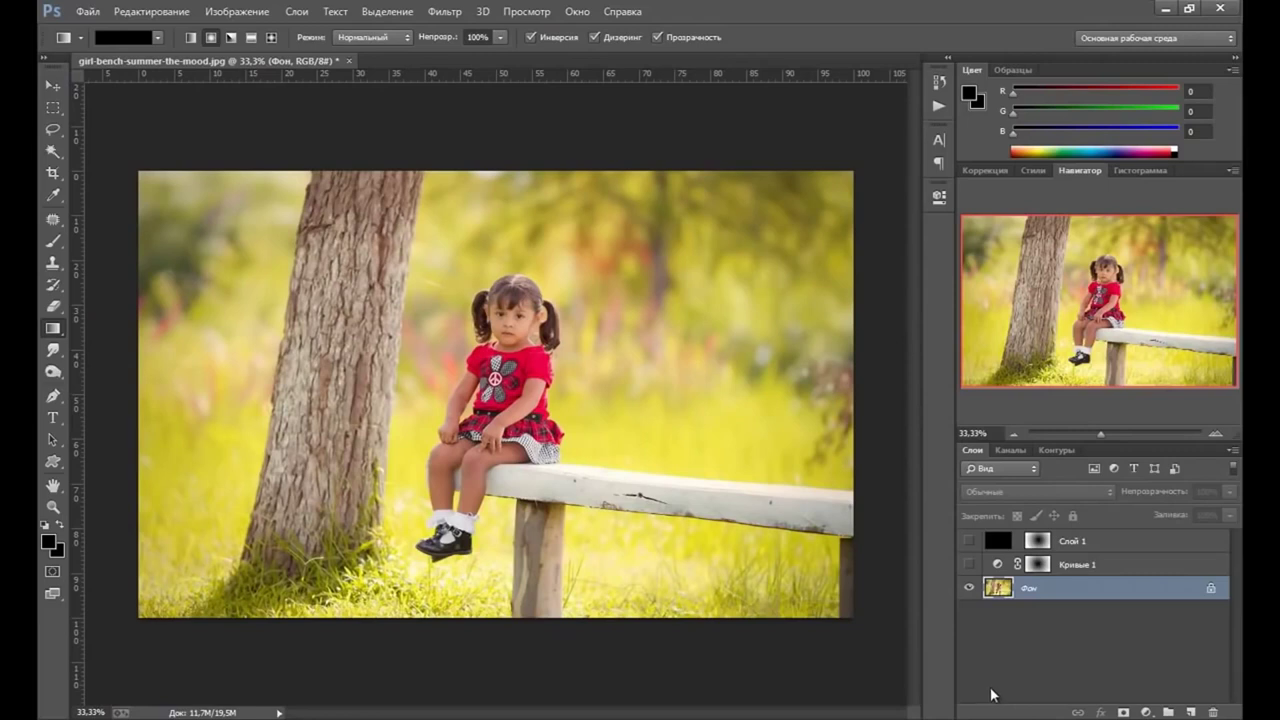
- Duplicate Фон as 'Фон копия' and open the Коррекция дисторсии filter on its Заказная (Custom) tab
key(ctrl+j)
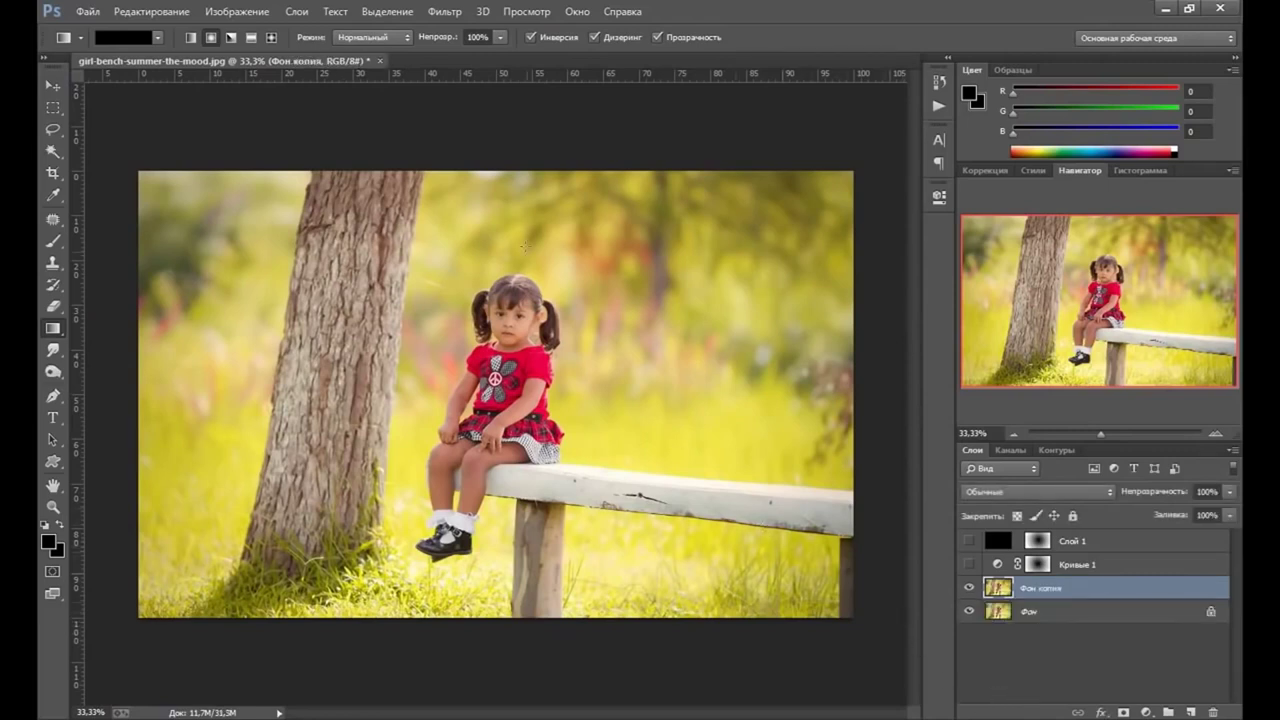
click(444, 11)
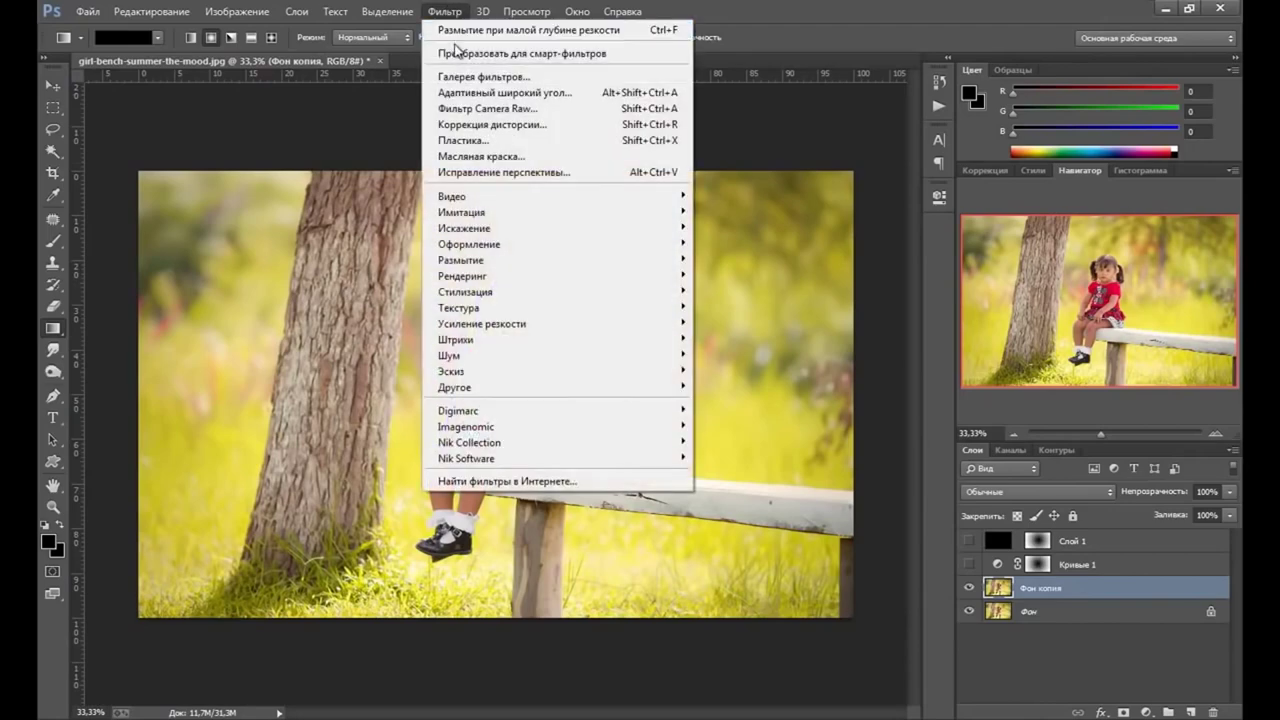
click(489, 141)
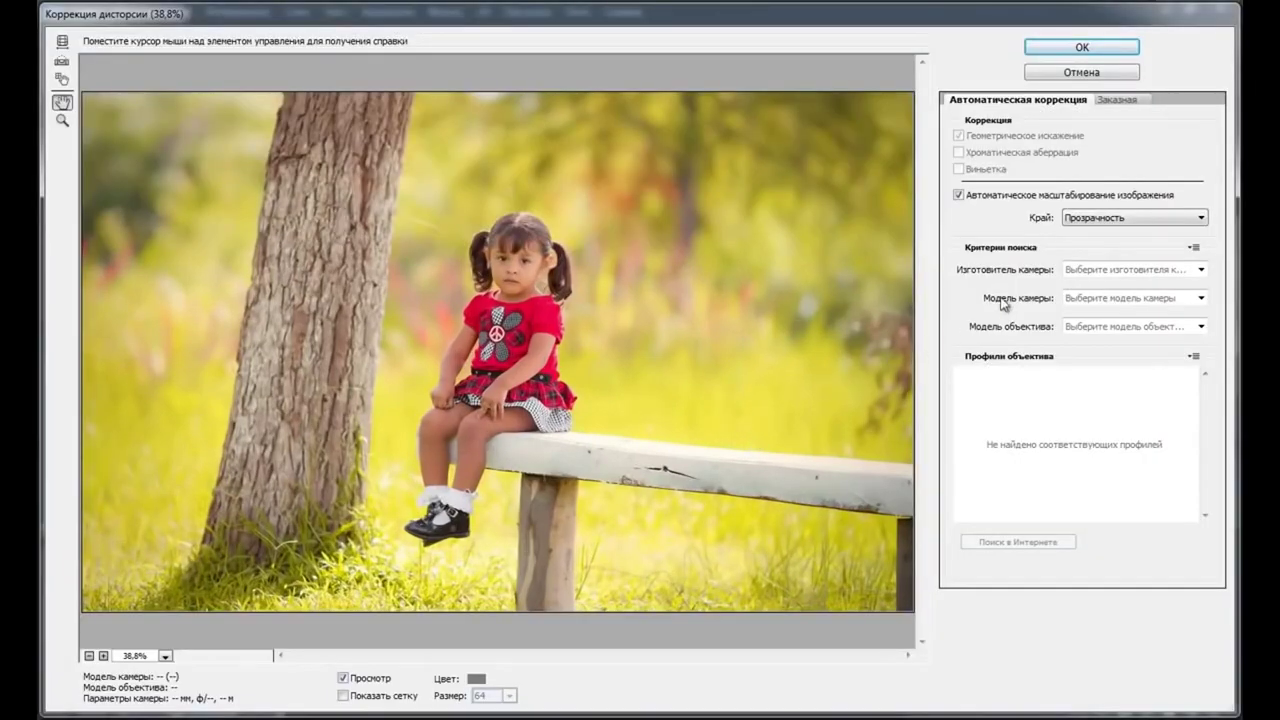
click(1118, 100)
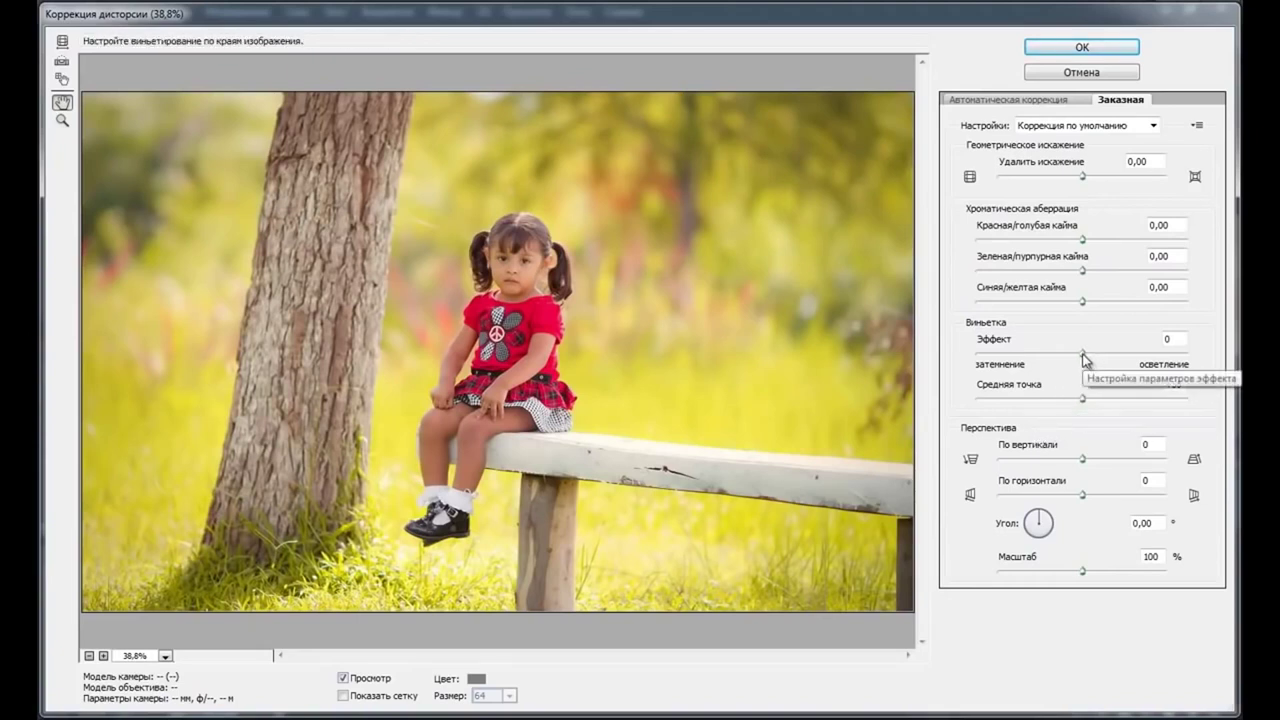
- Set the Lens Correction vignette effect to -75 and its midpoint to +32
mouse_move(1084, 356)
mouse_down()
mouse_move(978, 355)
mouse_move(1163, 368)
mouse_up()
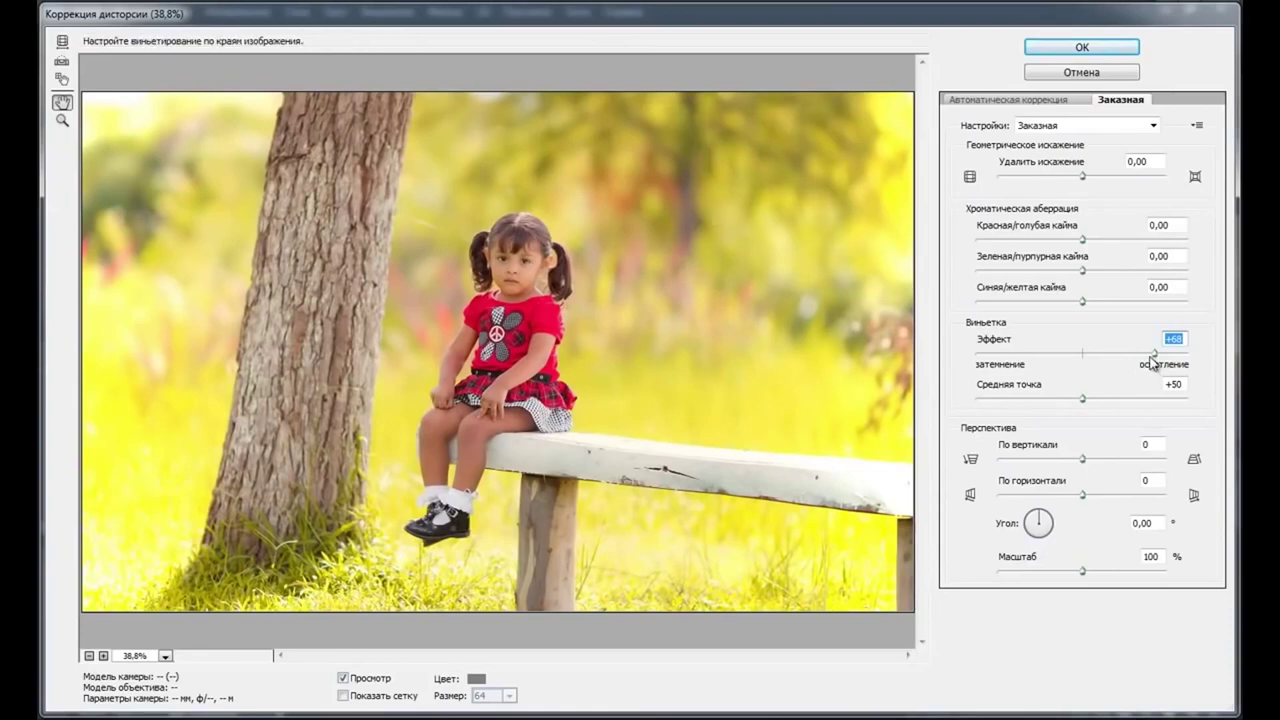
drag(1155, 354, 1019, 357)
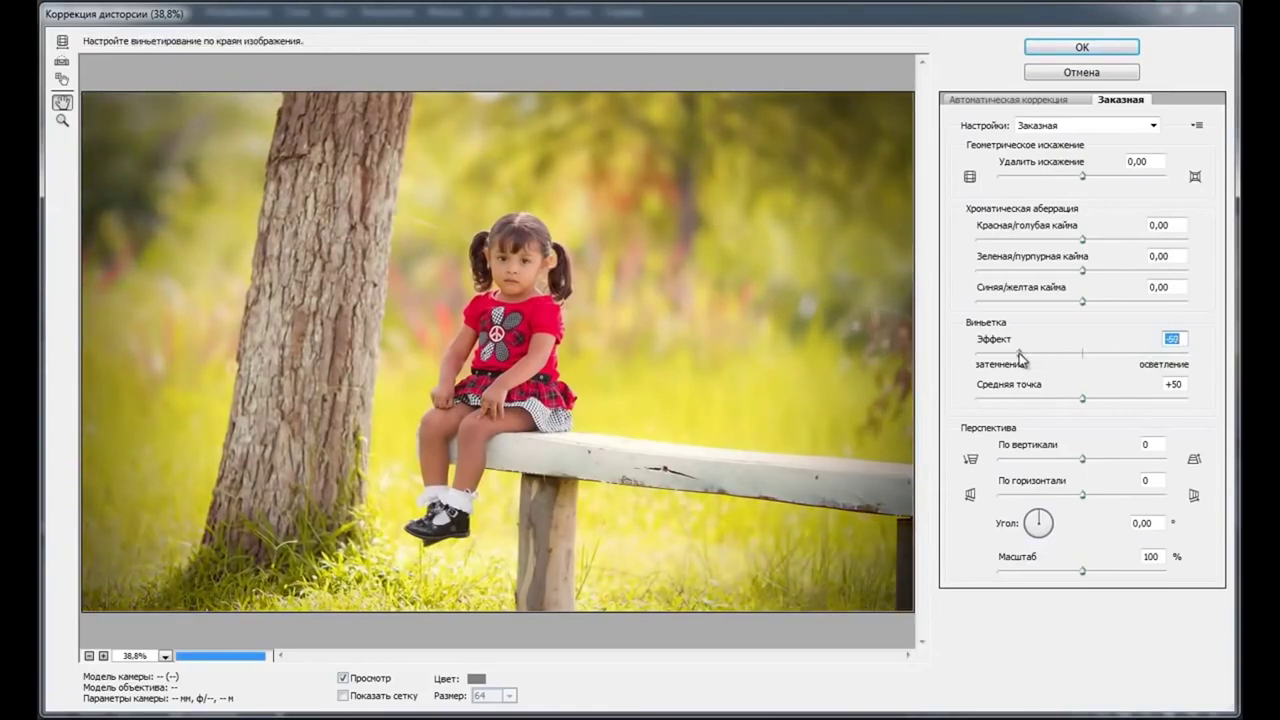
click(1079, 399)
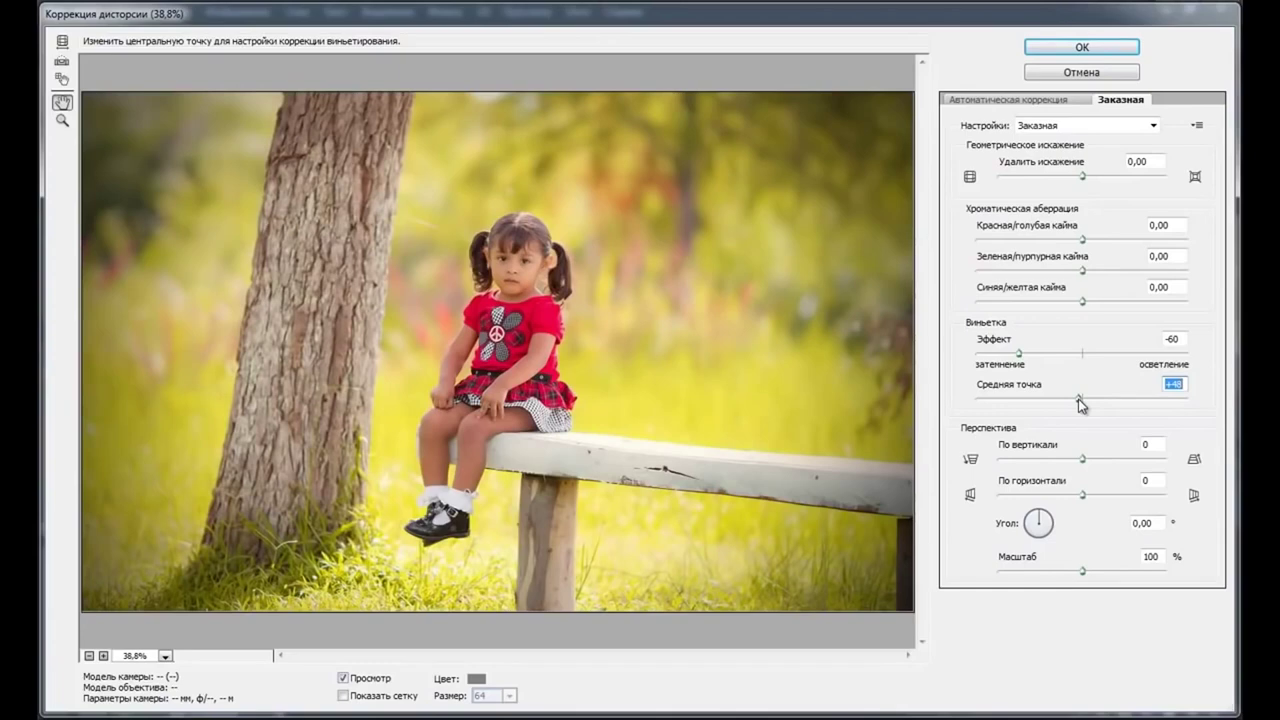
mouse_move(1080, 403)
mouse_down()
mouse_move(983, 399)
mouse_move(1118, 416)
mouse_move(1103, 398)
mouse_move(1053, 403)
mouse_up()
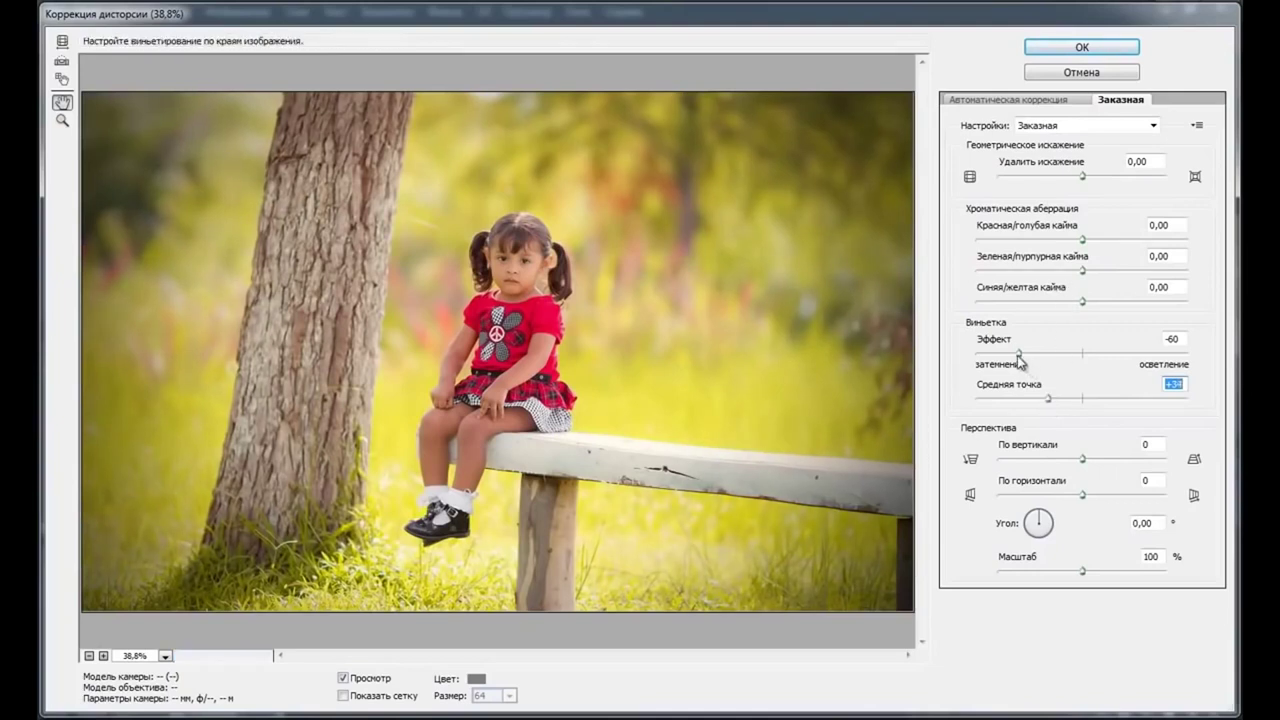
drag(1019, 354, 1002, 357)
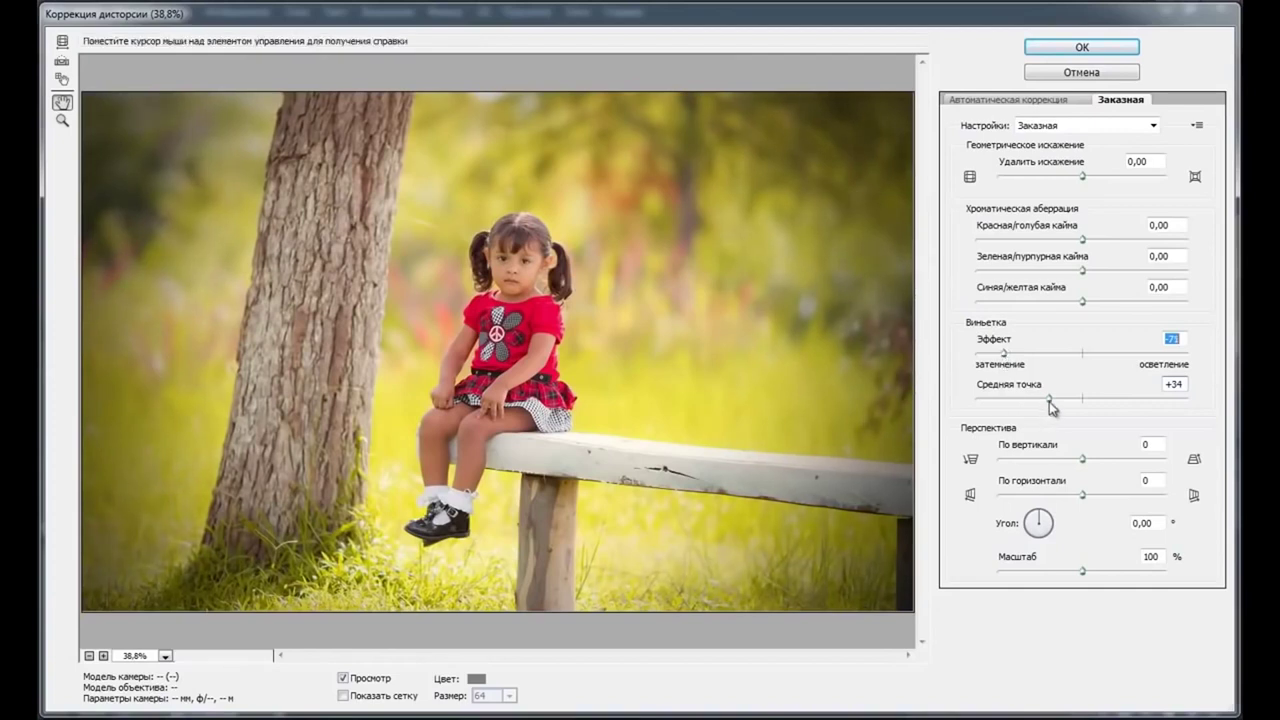
click(1049, 401)
click(1001, 354)
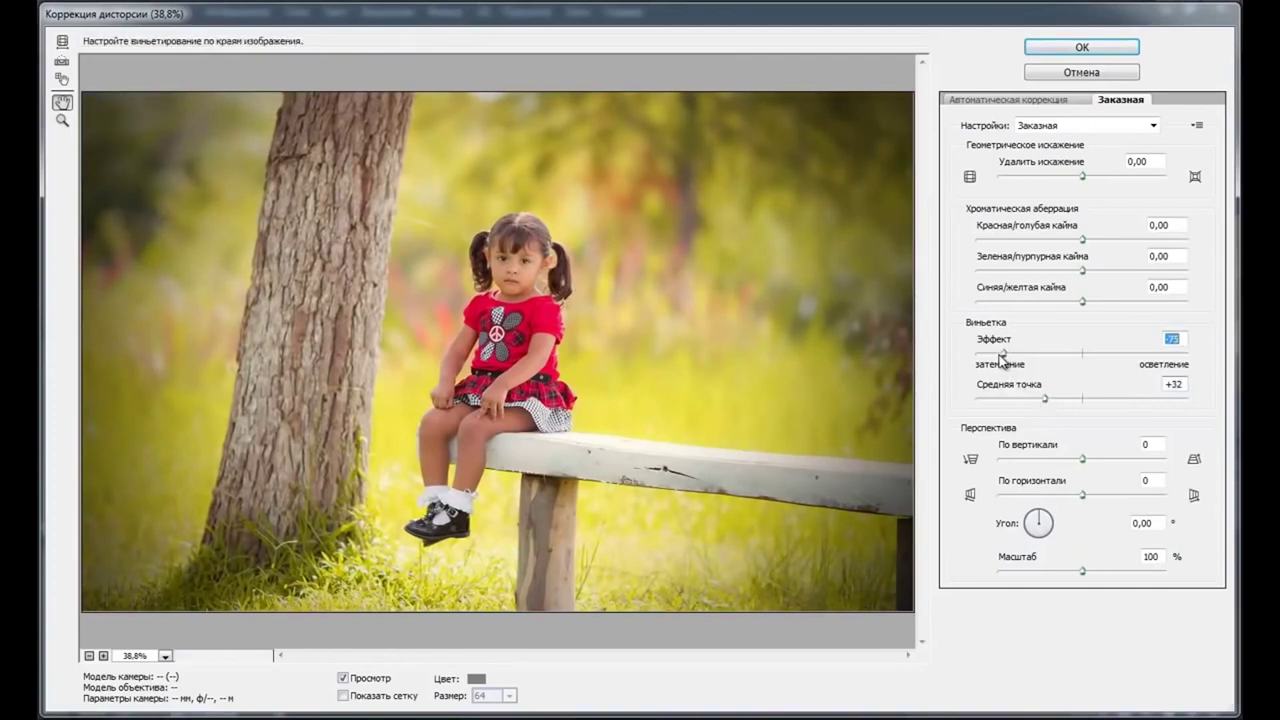
- Apply the lens correction, toggle Фон копия on and off to compare, and leave it hidden
click(1082, 47)
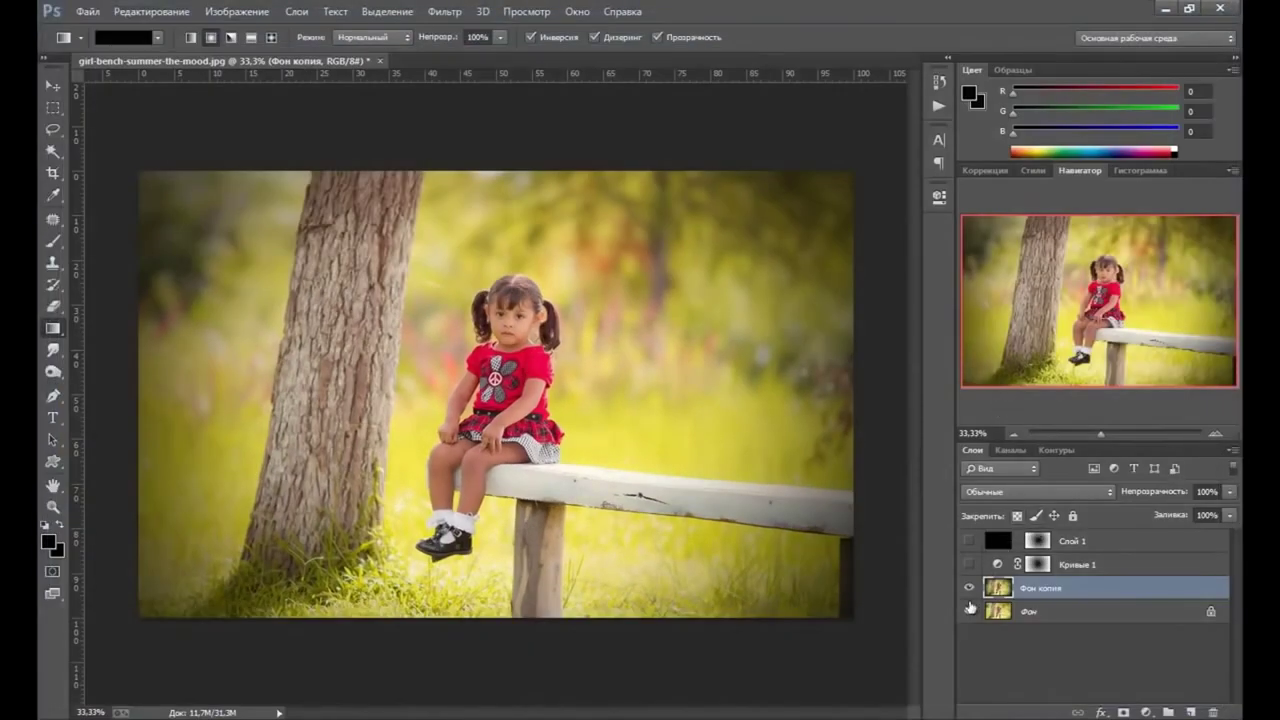
click(969, 588)
click(969, 588)
click(969, 589)
click(969, 589)
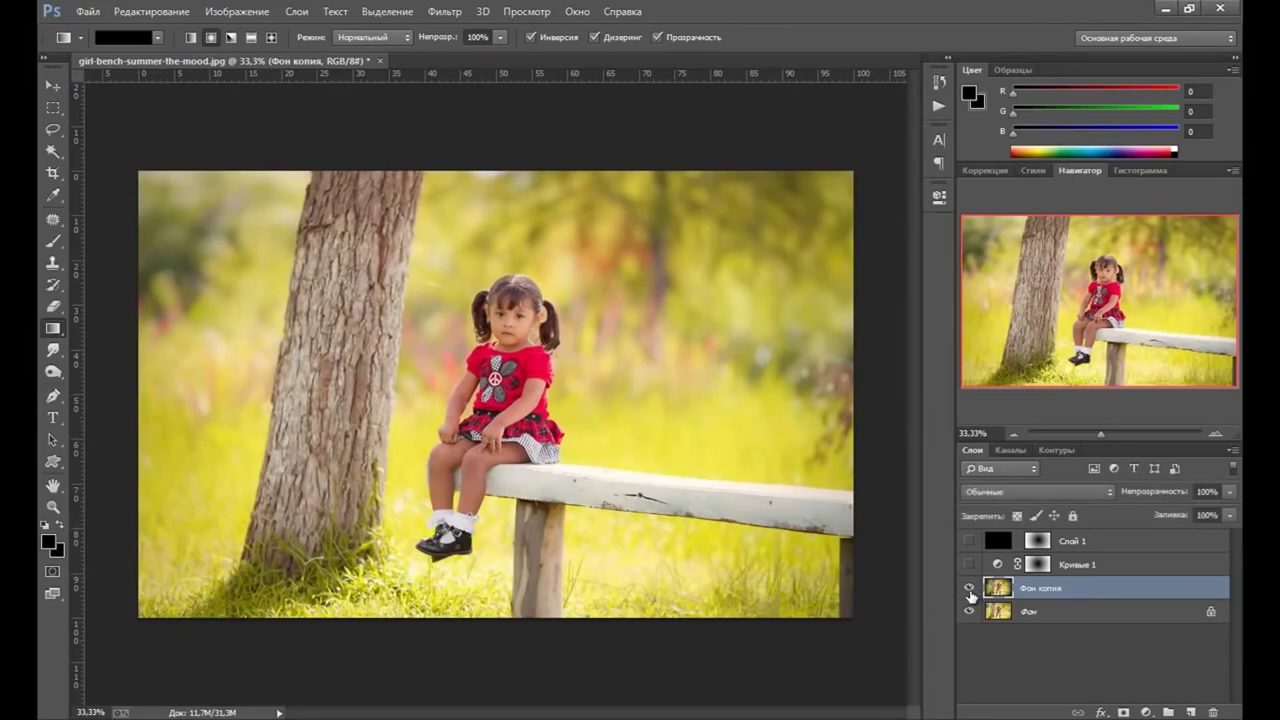
click(969, 589)
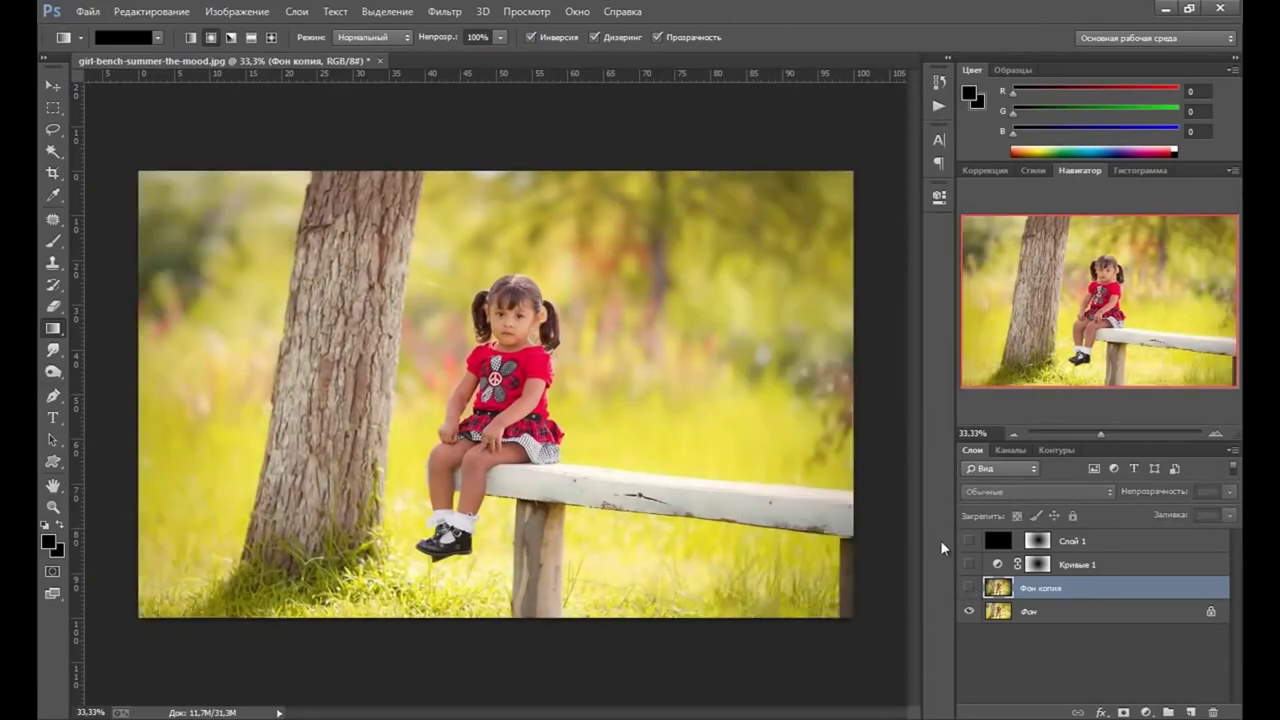